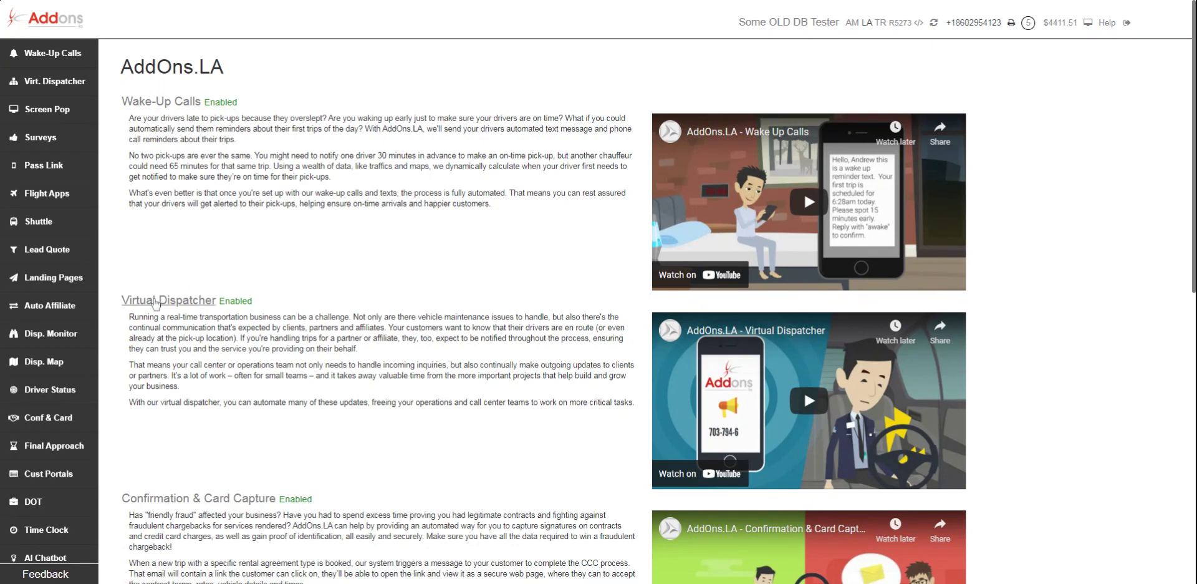
# Start a new selection factor from Rate Management's Selection Factors list
pyautogui.moveTo(100, 261)
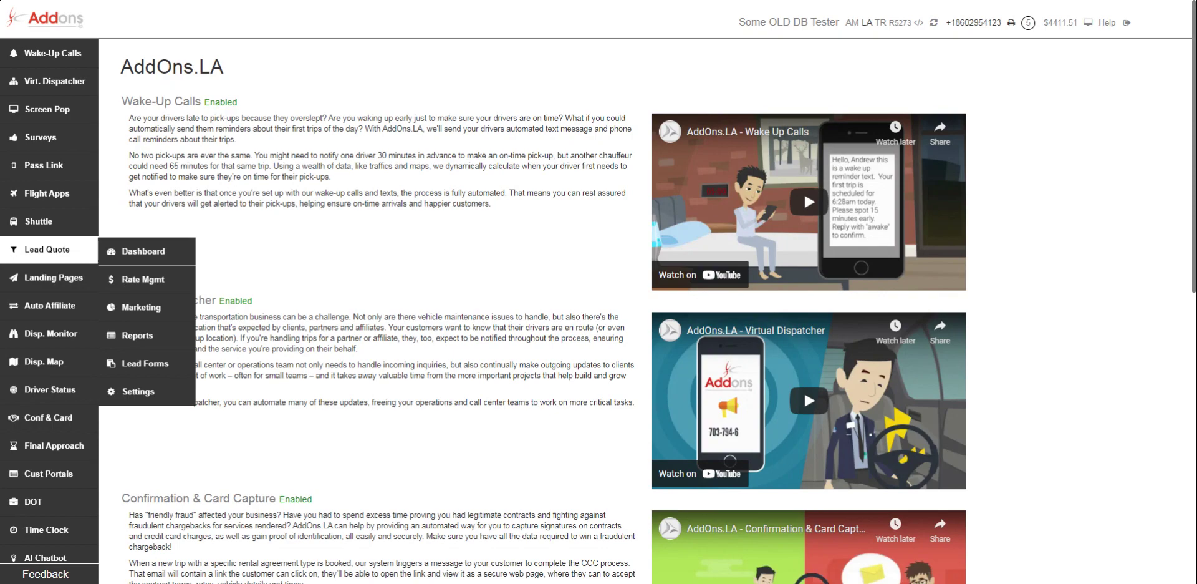
pyautogui.moveTo(65, 227)
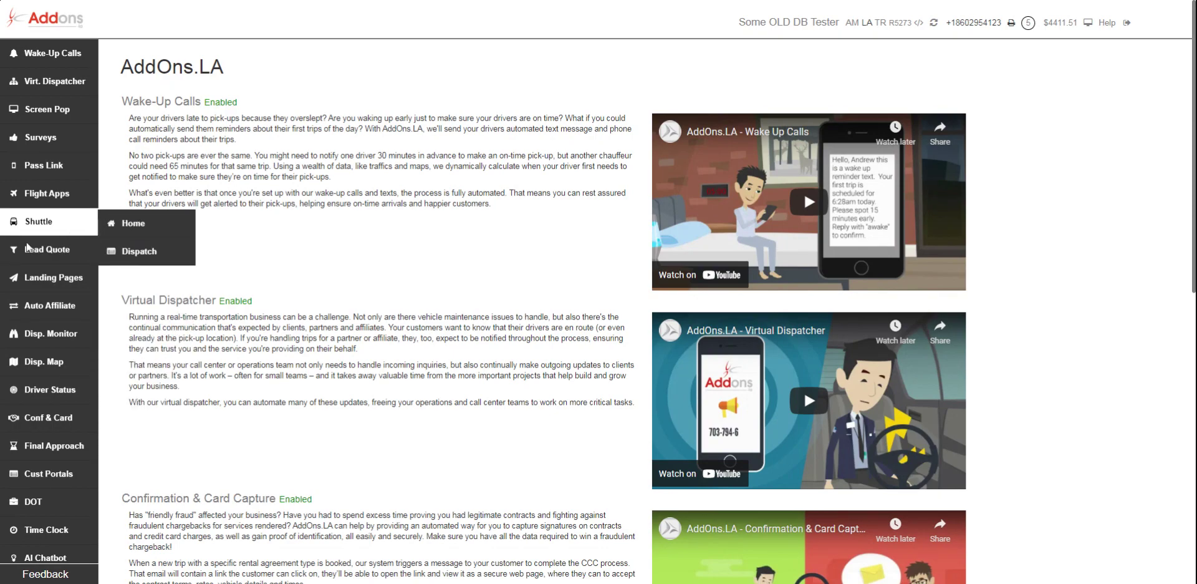
pyautogui.moveTo(43, 257)
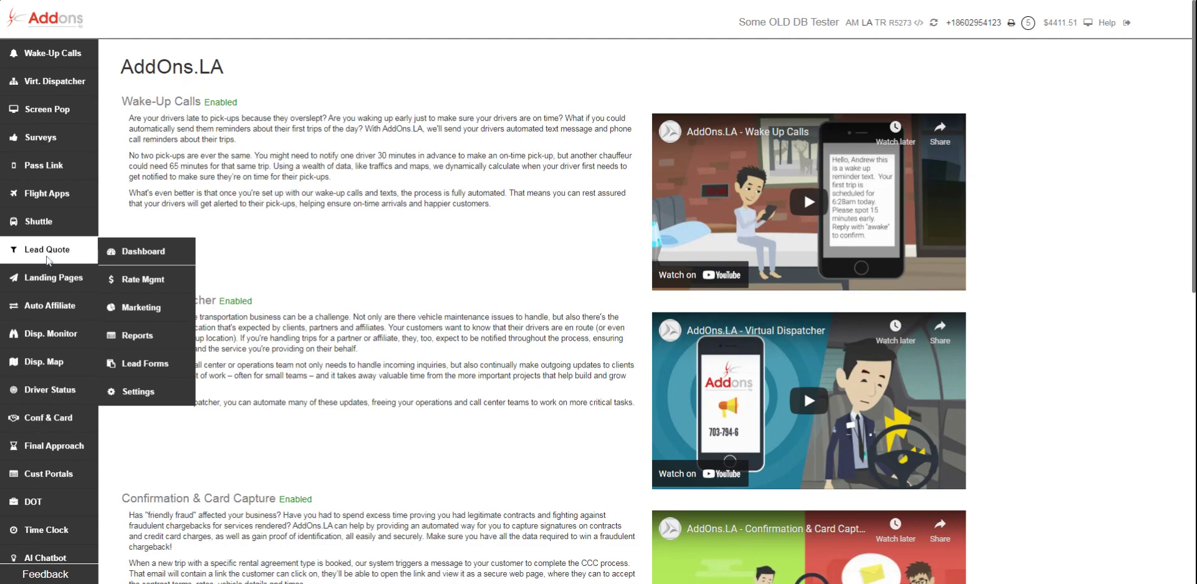
pyautogui.click(150, 281)
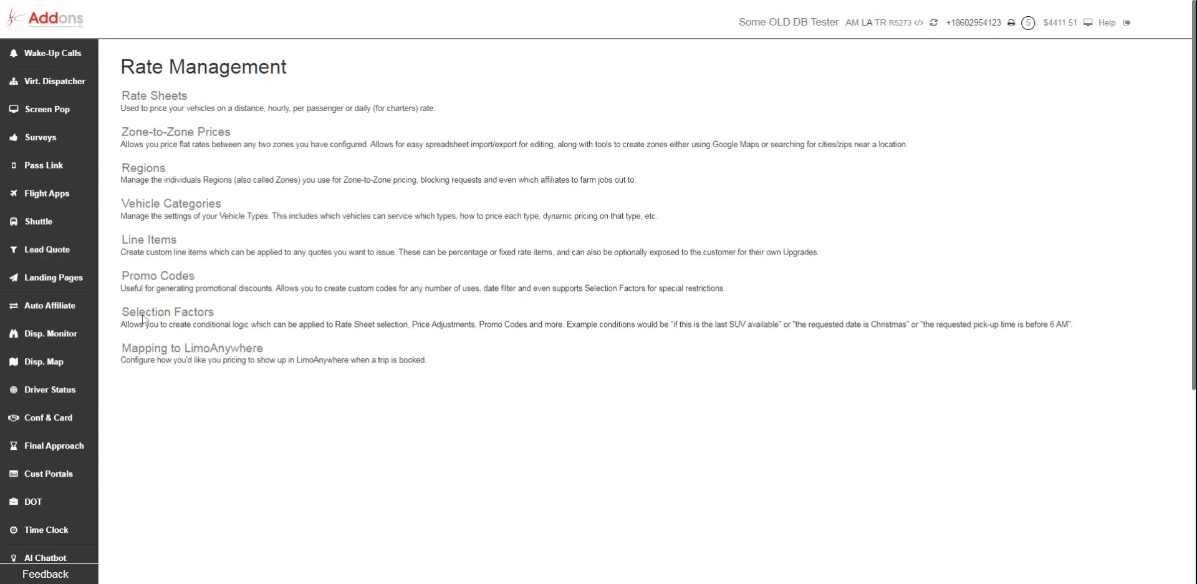
pyautogui.click(173, 316)
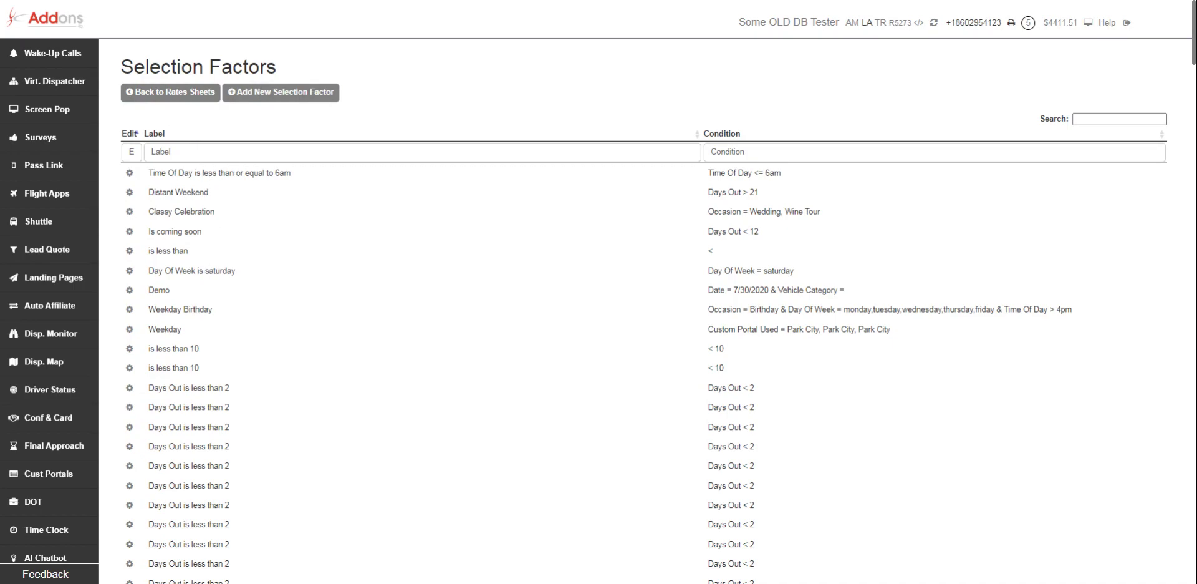
pyautogui.click(268, 94)
# Label it 'Less than 4 left' with Vehicles Remaining In Category < 4
pyautogui.click(215, 137)
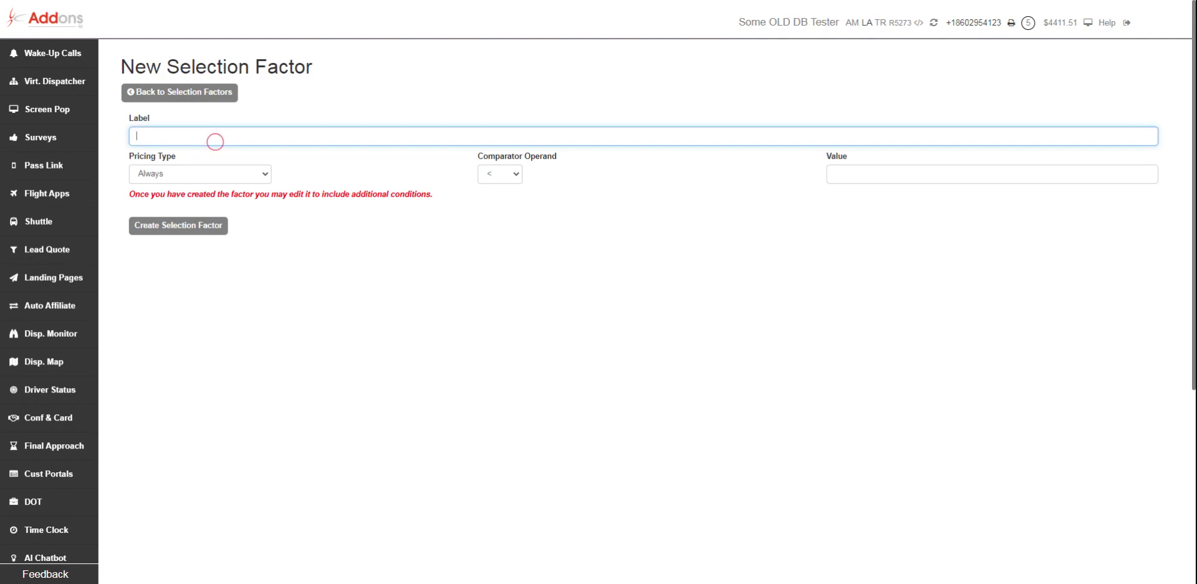
pyautogui.write('Less than 4 left')
pyautogui.press('Tab')
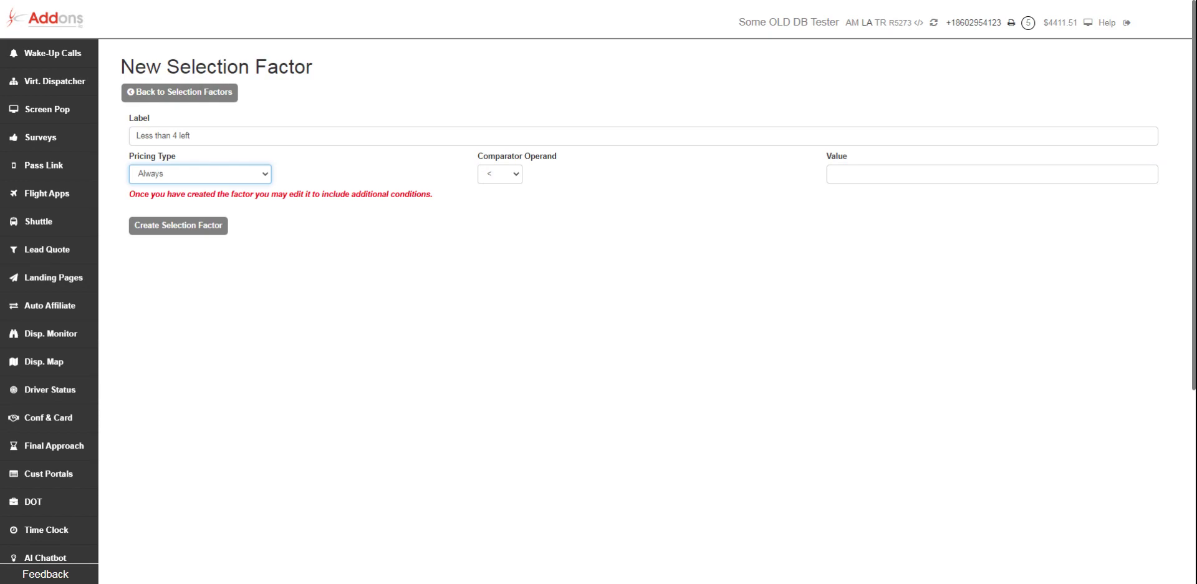
pyautogui.press('Down')
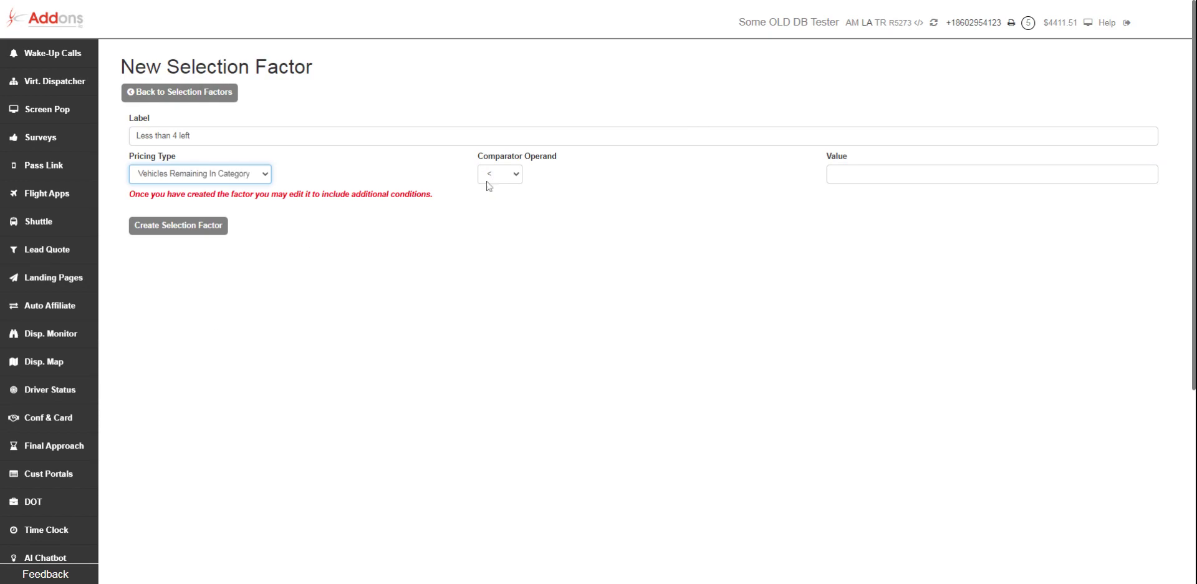
pyautogui.click(848, 171)
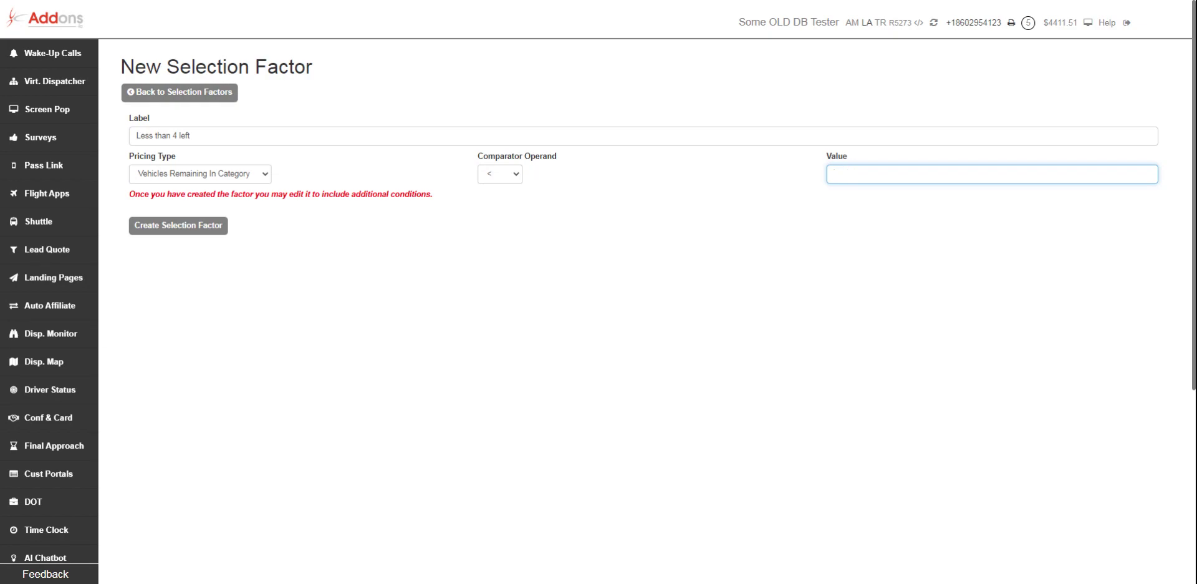
pyautogui.write('4')
pyautogui.click(674, 225)
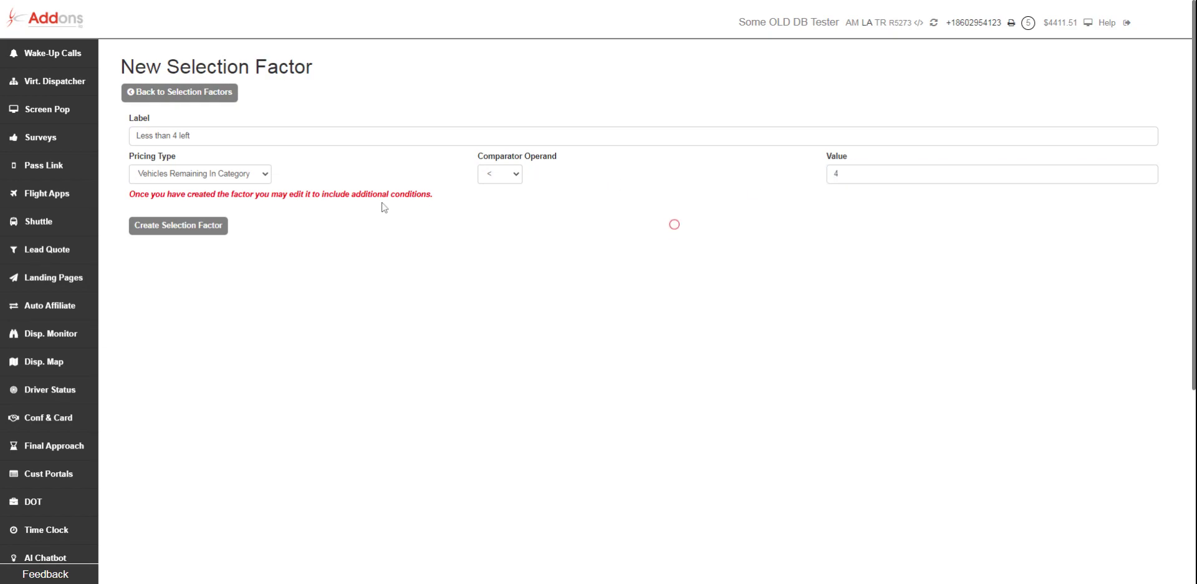
# Save 'Less than 4 left', then create 'Less than 3' with vehicles remaining < 3
pyautogui.click(186, 230)
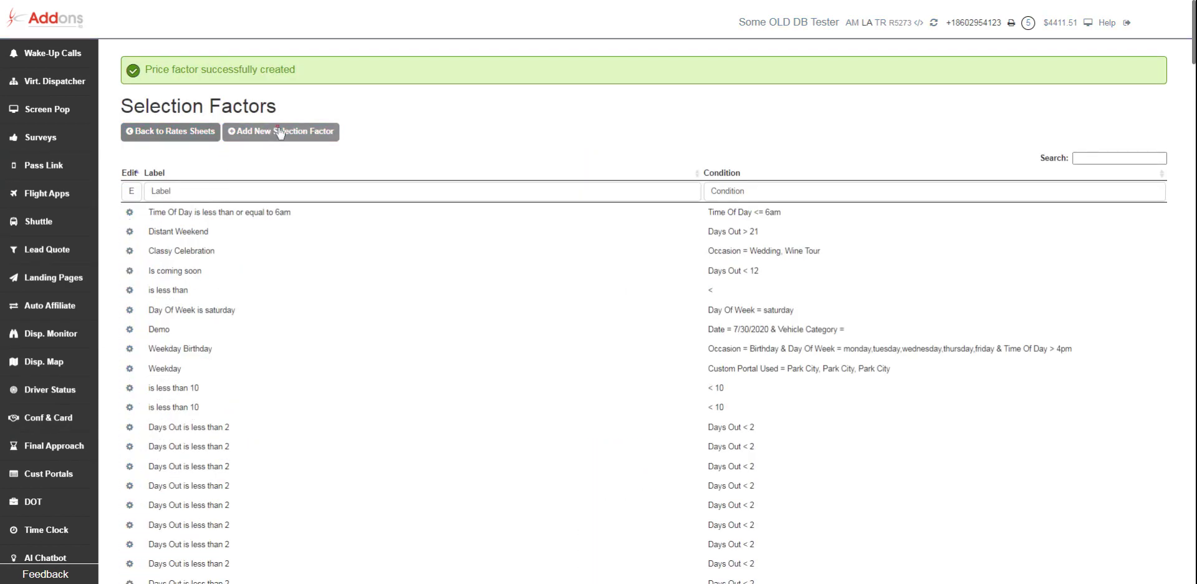
pyautogui.click(280, 132)
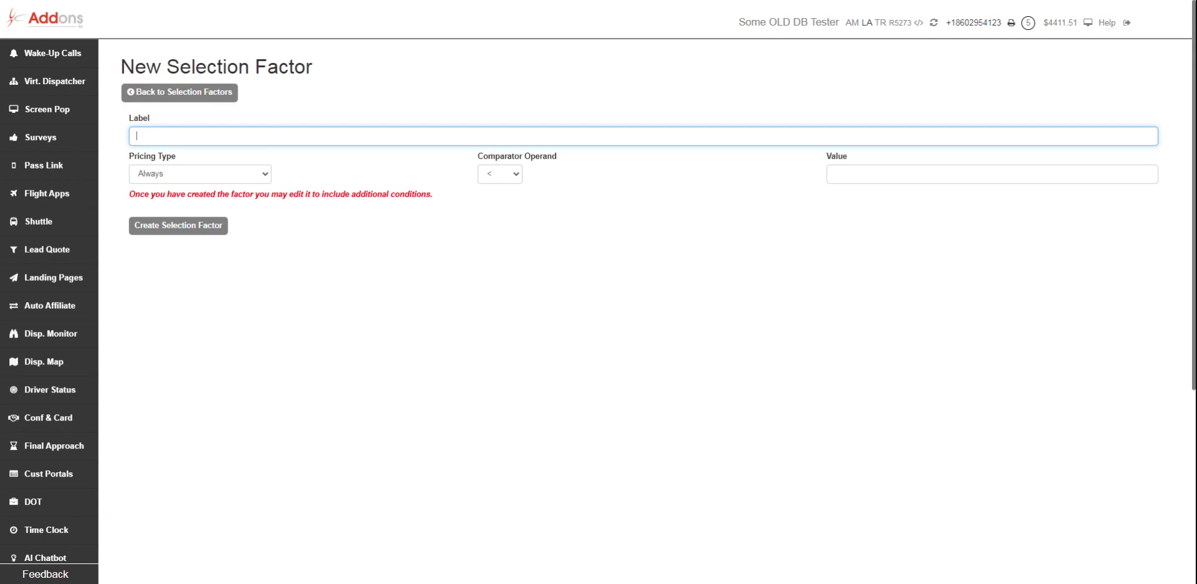
pyautogui.write('Less than 3')
pyautogui.click(268, 105)
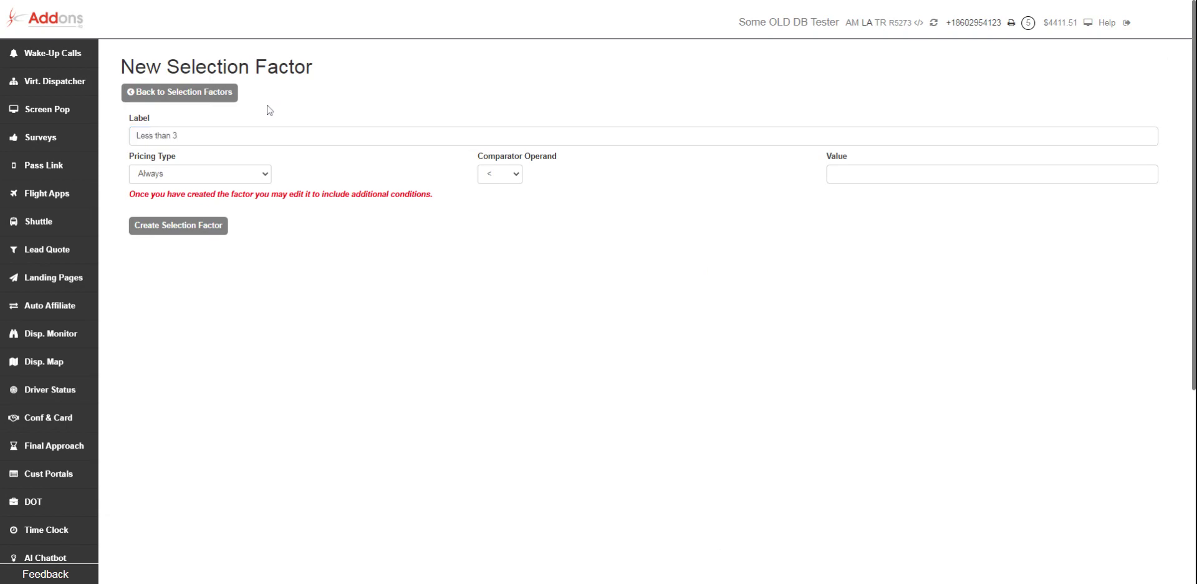
pyautogui.click(228, 178)
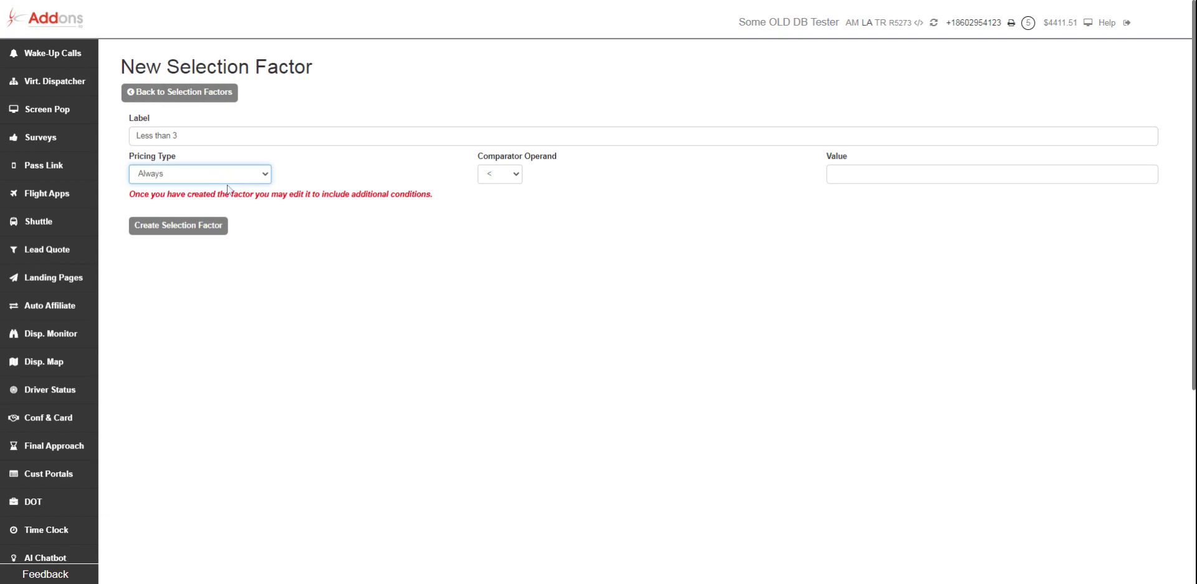
pyautogui.click(227, 198)
pyautogui.click(857, 168)
pyautogui.write('3')
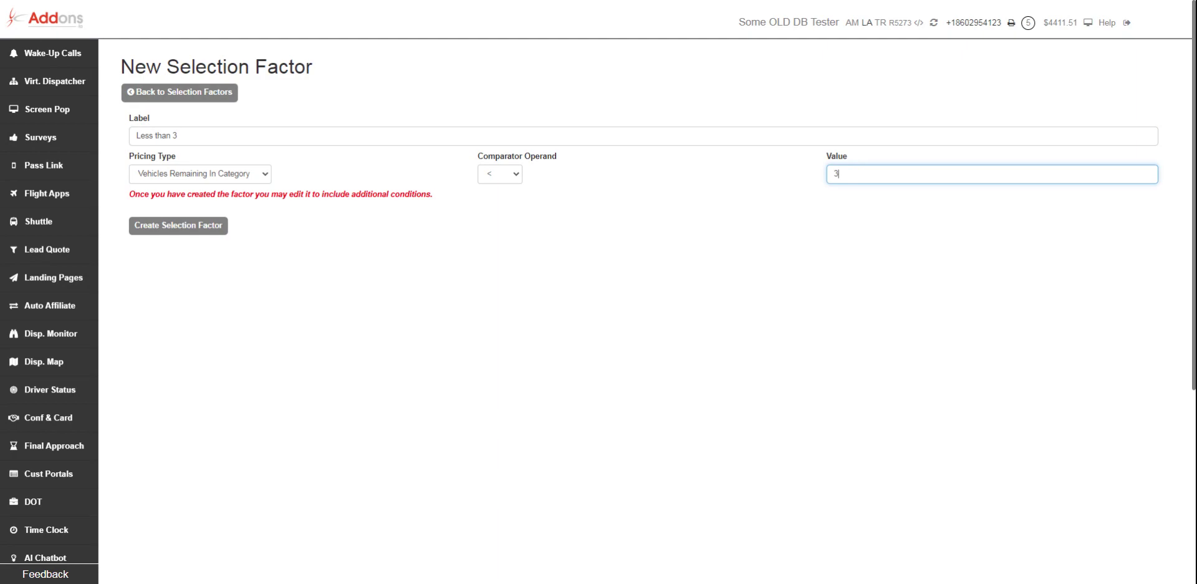
pyautogui.click(190, 231)
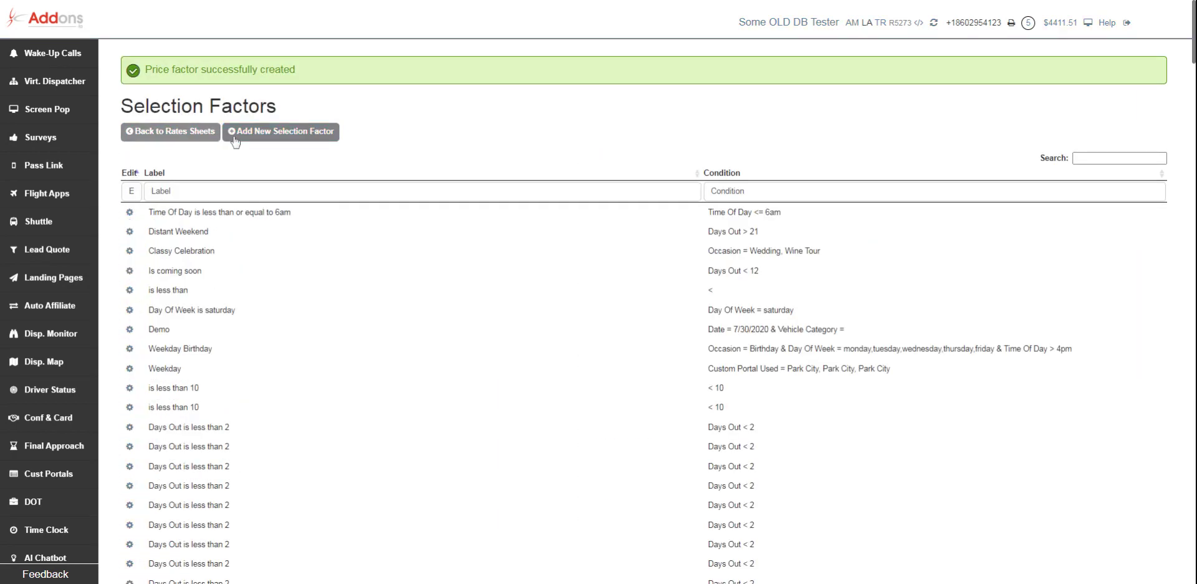
# Create a 'Less than 2' factor with vehicles remaining in category < 2
pyautogui.click(236, 133)
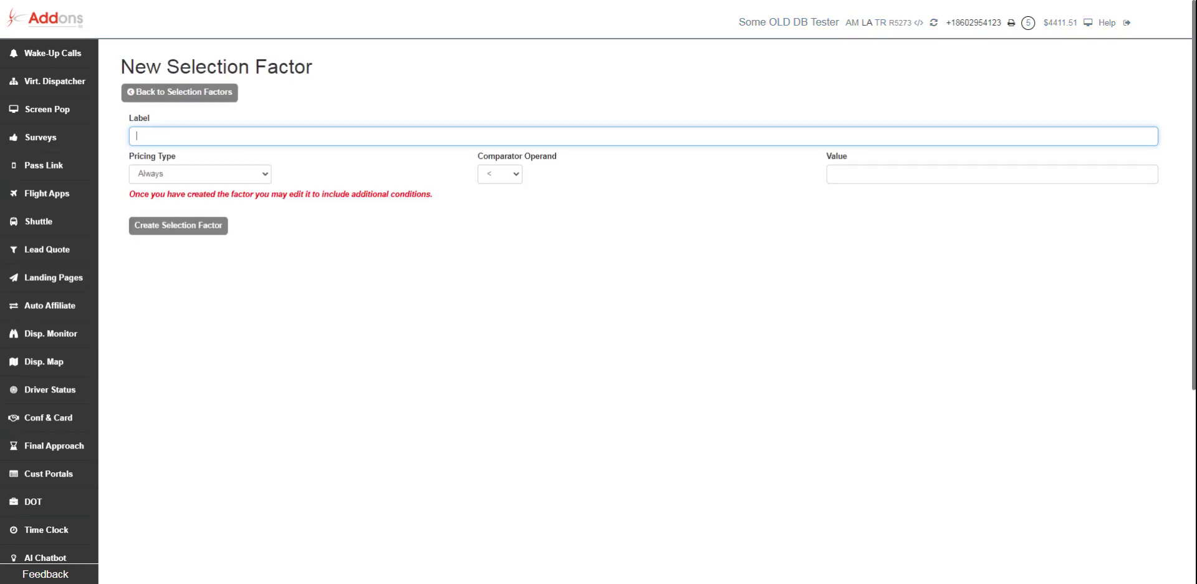
pyautogui.click(204, 138)
pyautogui.write('Less then')
pyautogui.press('BackSpace')
pyautogui.press('BackSpace')
pyautogui.press('BackSpace')
pyautogui.write('an 2')
pyautogui.click(223, 179)
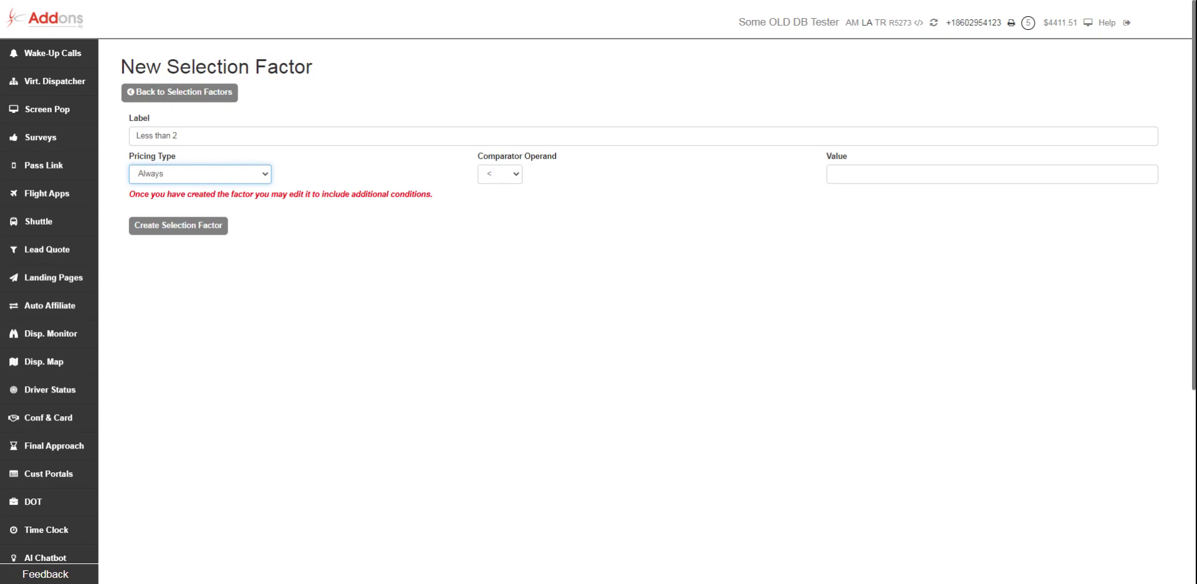
pyautogui.click(187, 206)
pyautogui.click(852, 176)
pyautogui.write('2')
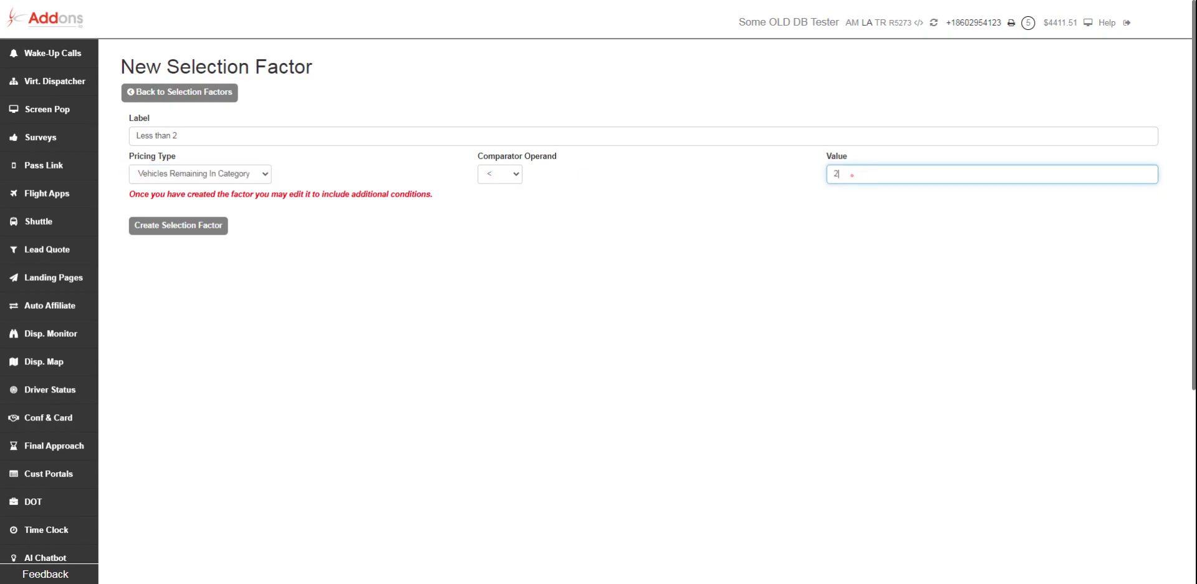
pyautogui.click(208, 234)
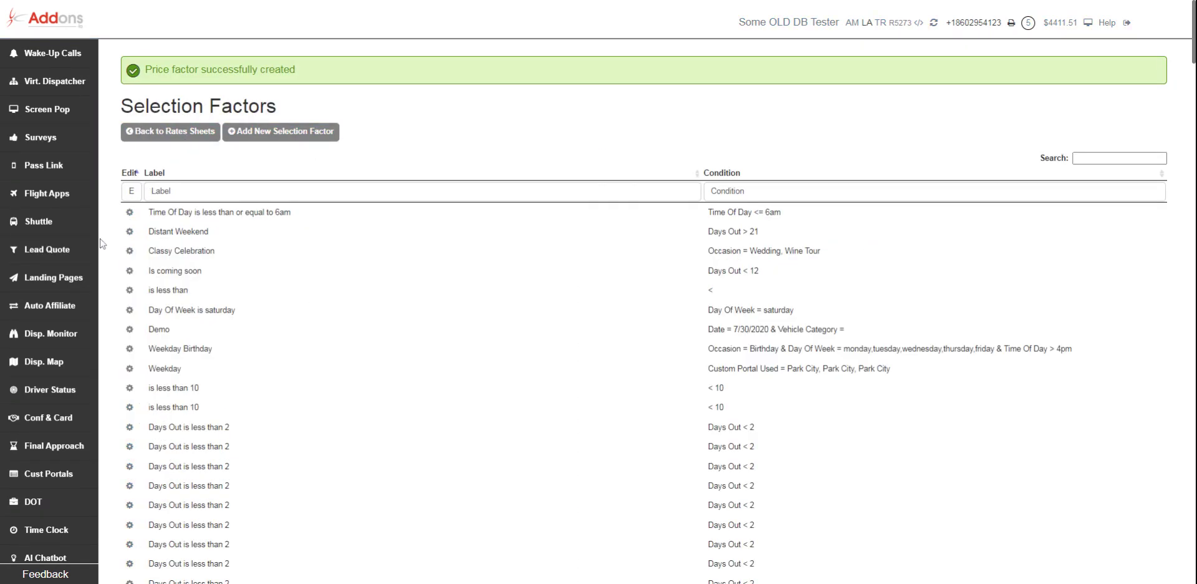
# Go to Rate Management's Vehicle Categories and open the SED row's settings
pyautogui.moveTo(93, 249)
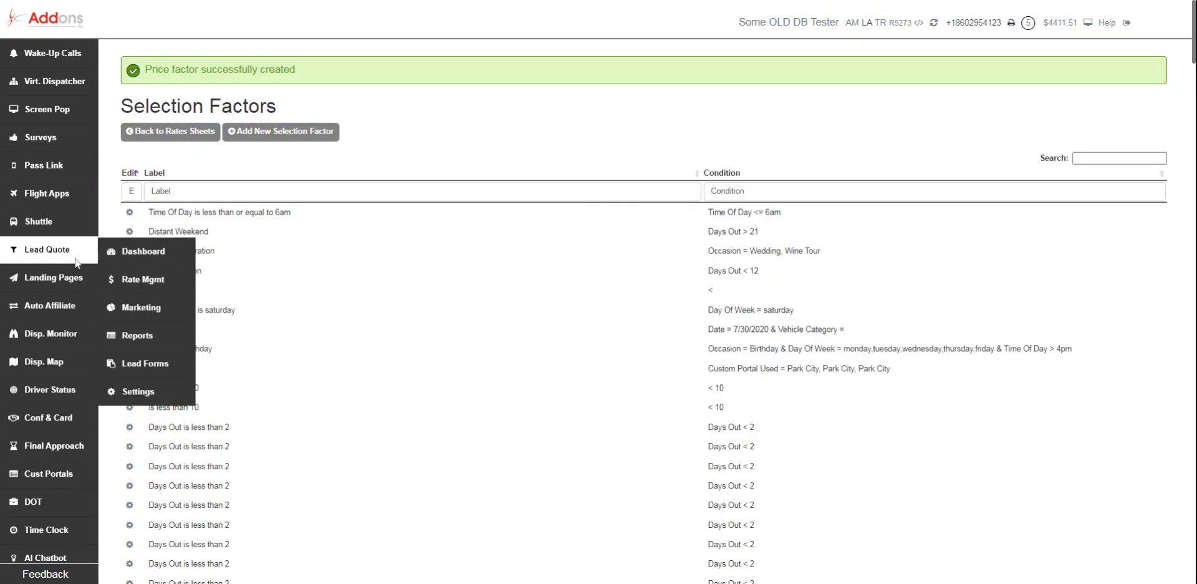
pyautogui.click(154, 279)
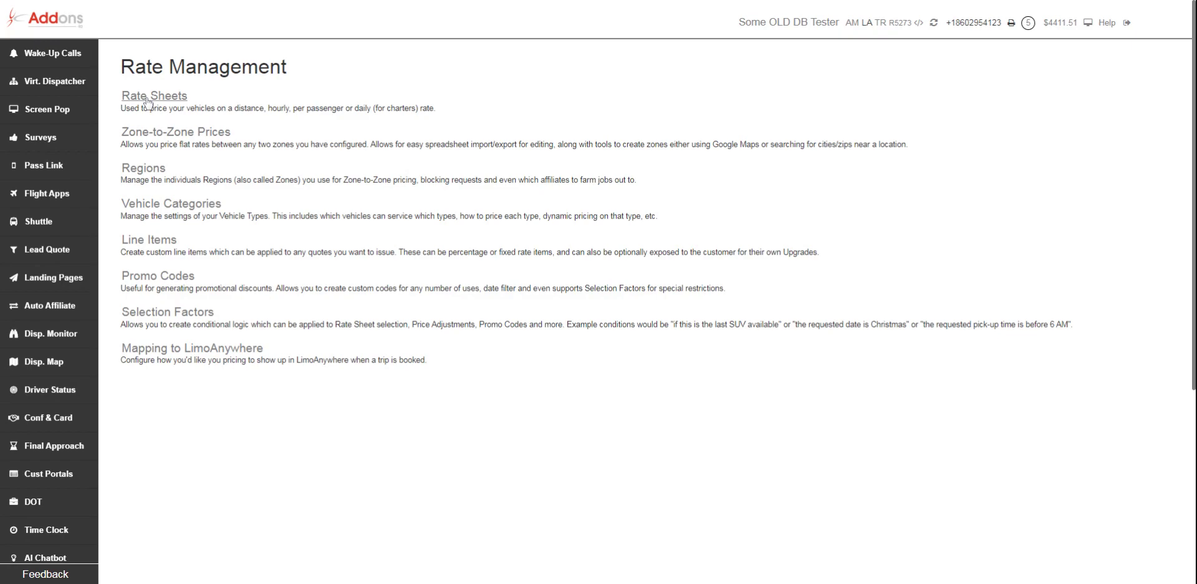
pyautogui.click(150, 204)
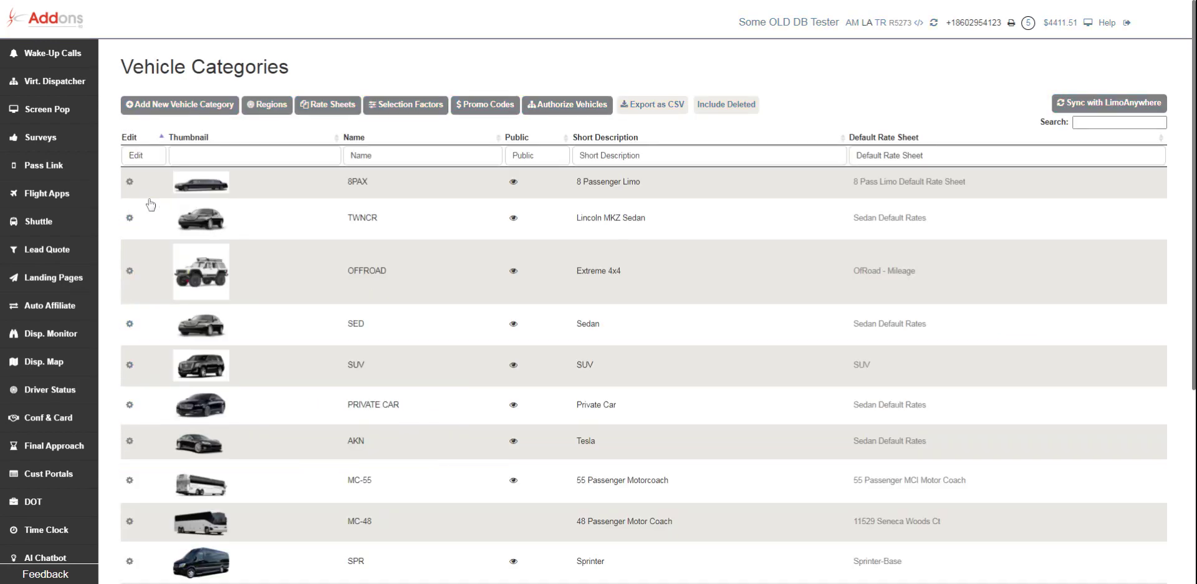
pyautogui.click(130, 323)
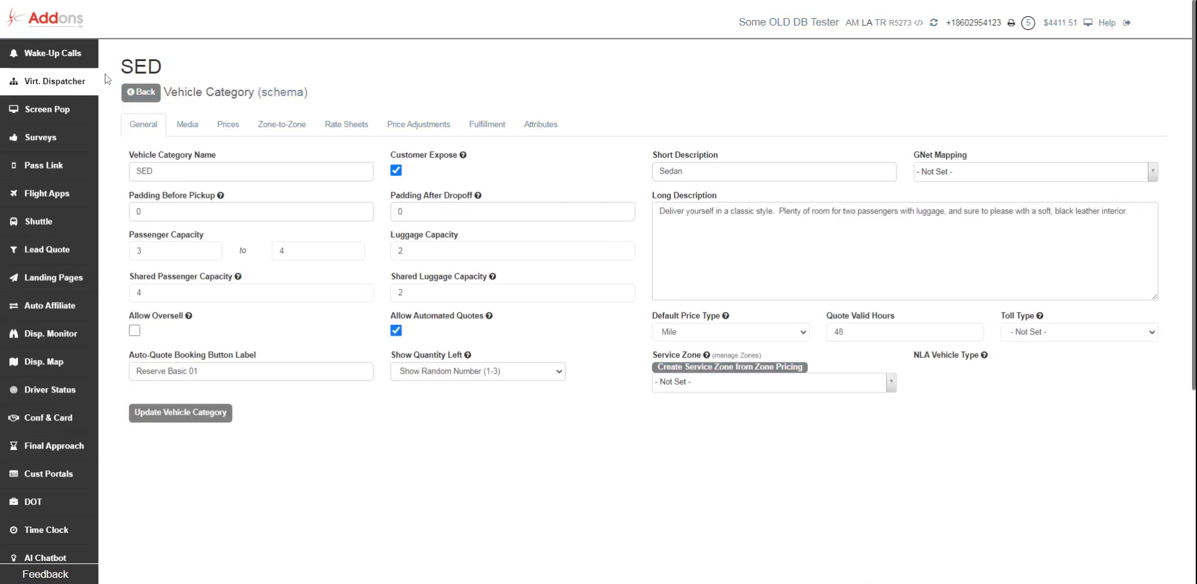
# On SED's Price Adjustments, add a row conditioned on 'Less than 4 left'
pyautogui.click(405, 129)
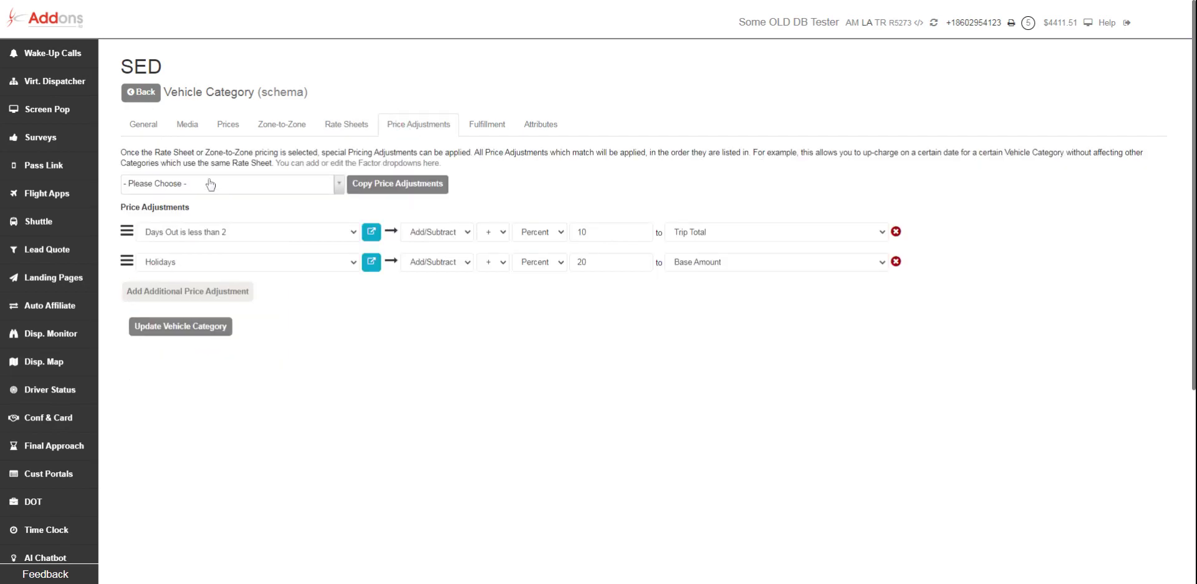
pyautogui.click(147, 295)
pyautogui.click(203, 292)
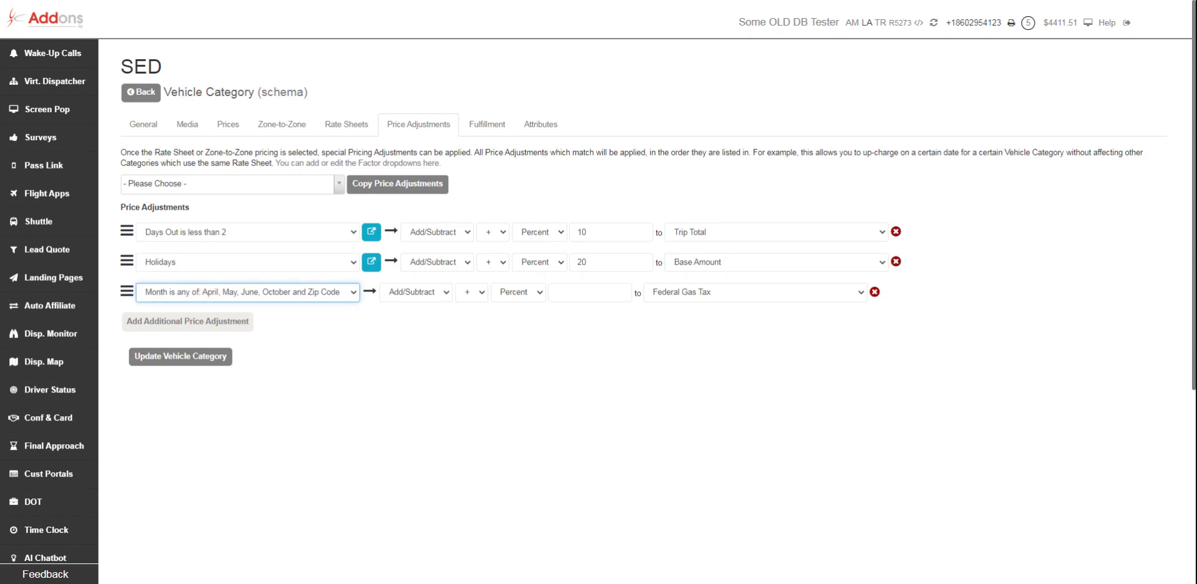
pyautogui.press('Up')
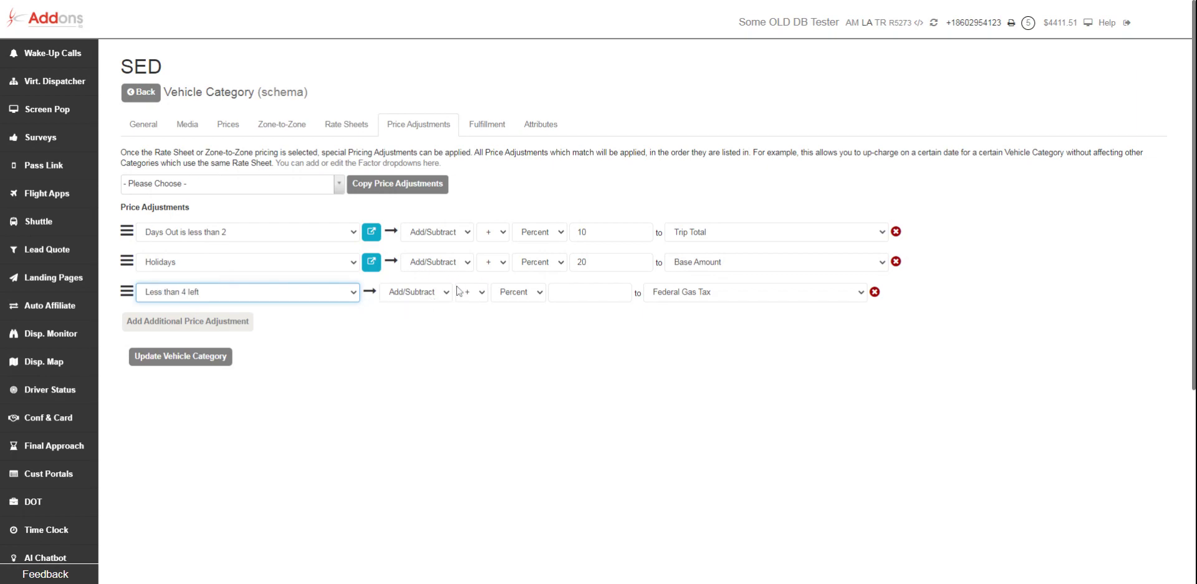
# Make that row add a fixed 50 to Trip Total, then add a fourth row
pyautogui.click(484, 294)
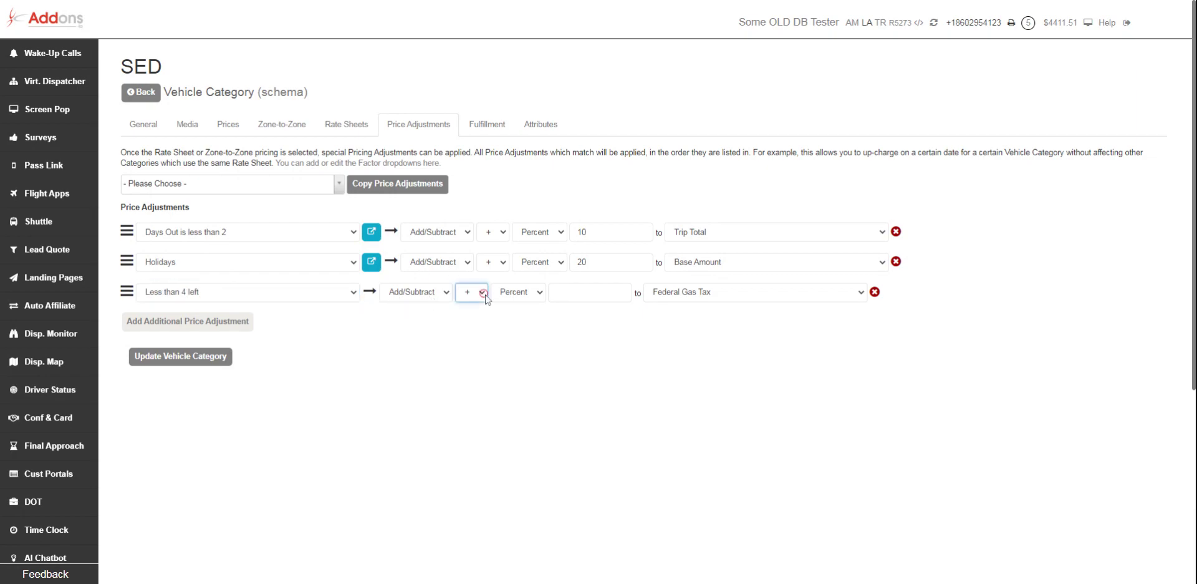
pyautogui.click(521, 293)
pyautogui.press('Down')
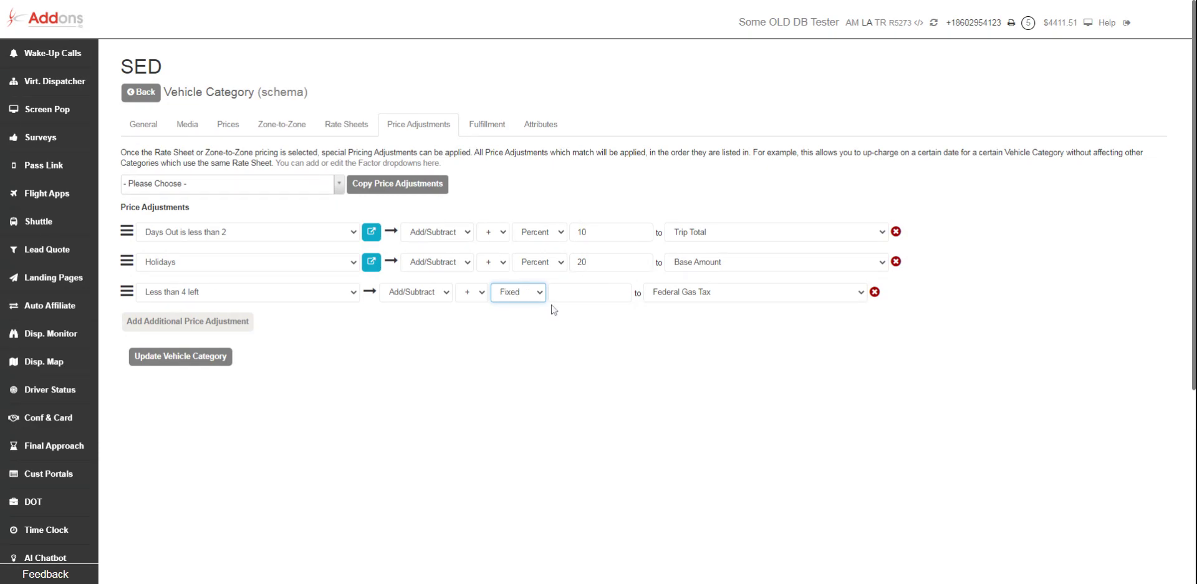
pyautogui.press('Tab')
pyautogui.click(586, 292)
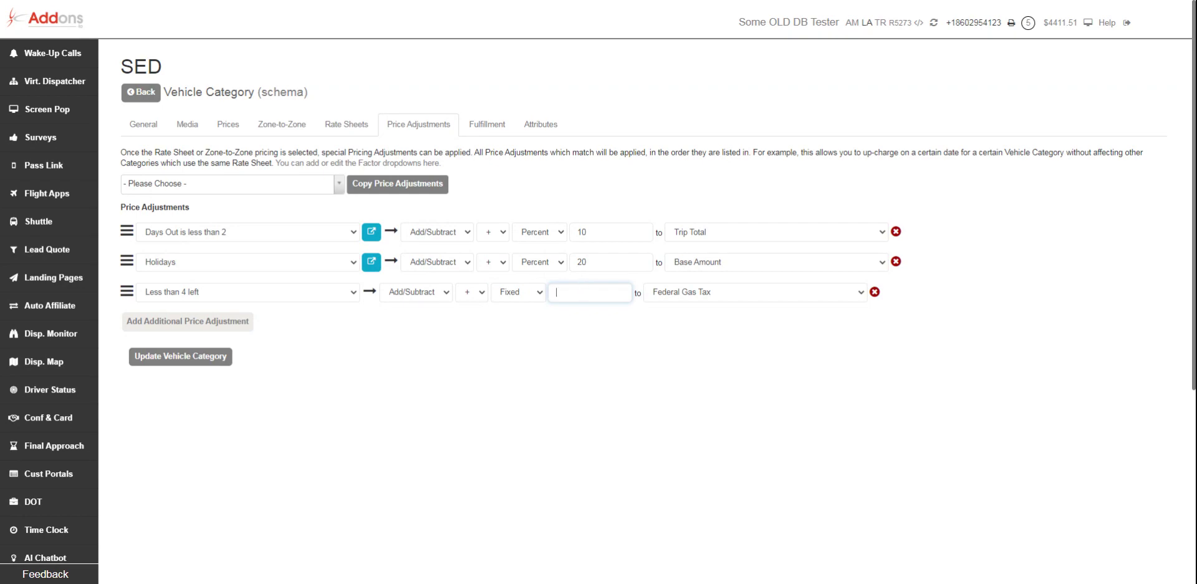
pyautogui.write('50')
pyautogui.click(741, 292)
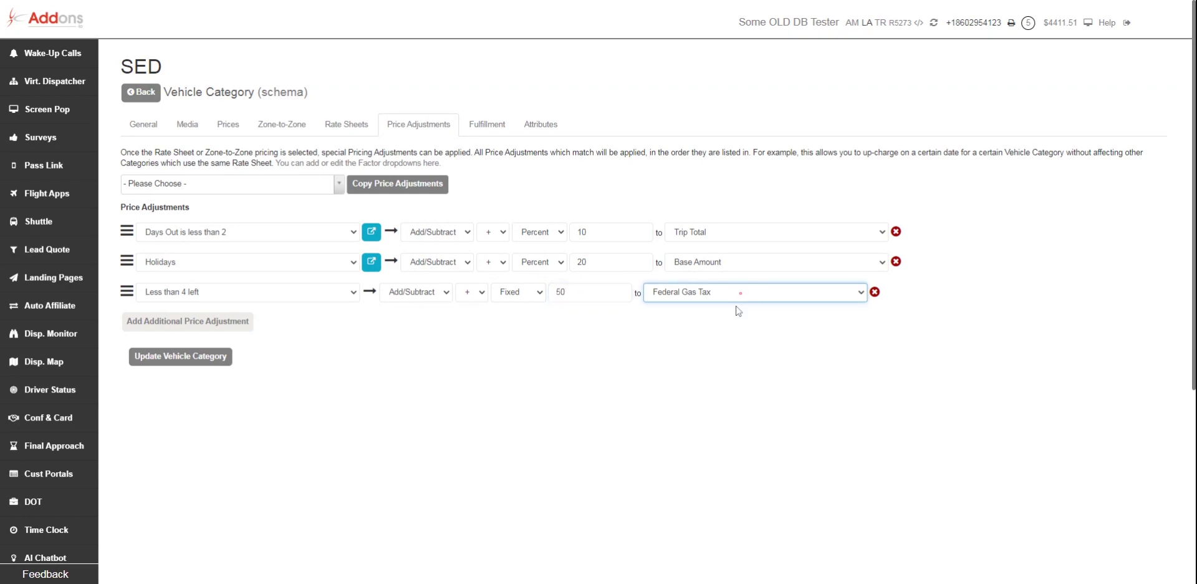
pyautogui.click(737, 310)
pyautogui.click(199, 322)
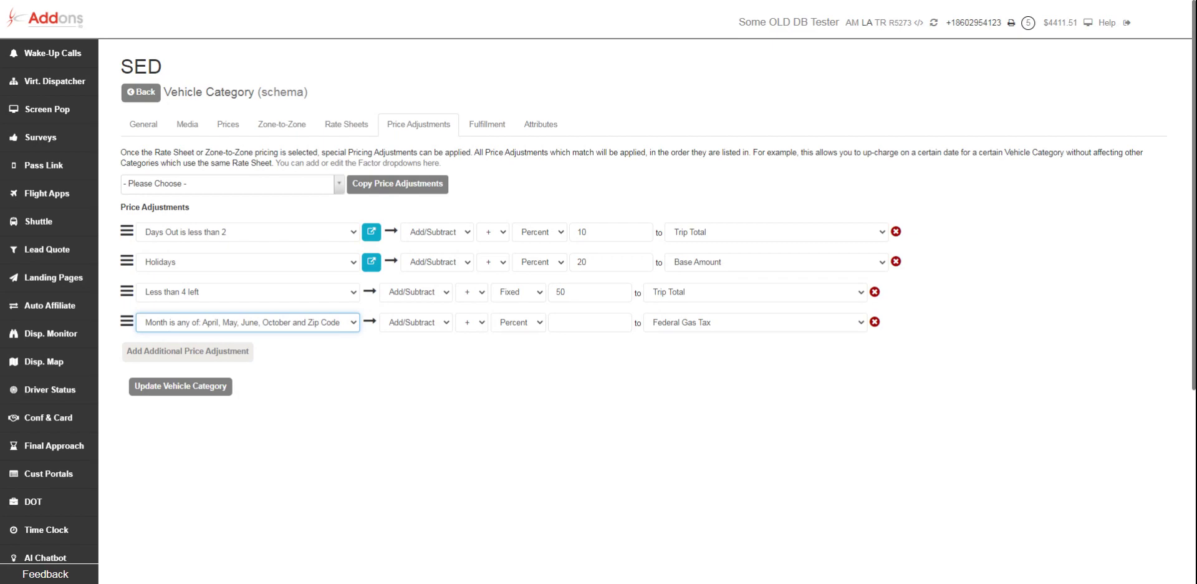
# Set the fourth row to Less than 3, fixed 50, applied to Trip Total
pyautogui.click(352, 340)
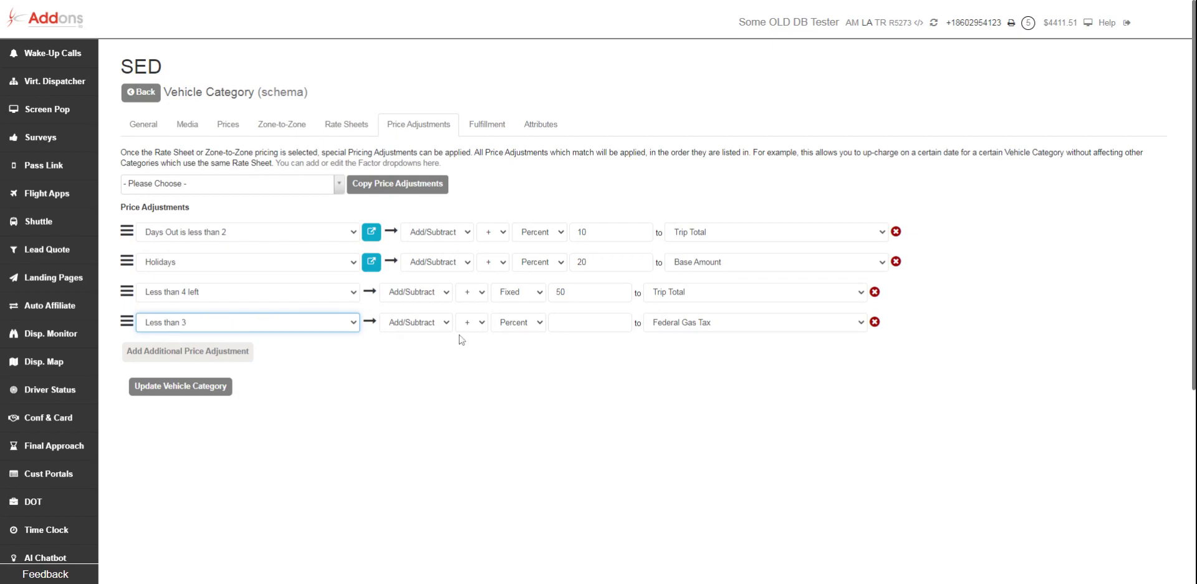
pyautogui.click(508, 322)
pyautogui.click(517, 353)
pyautogui.click(574, 322)
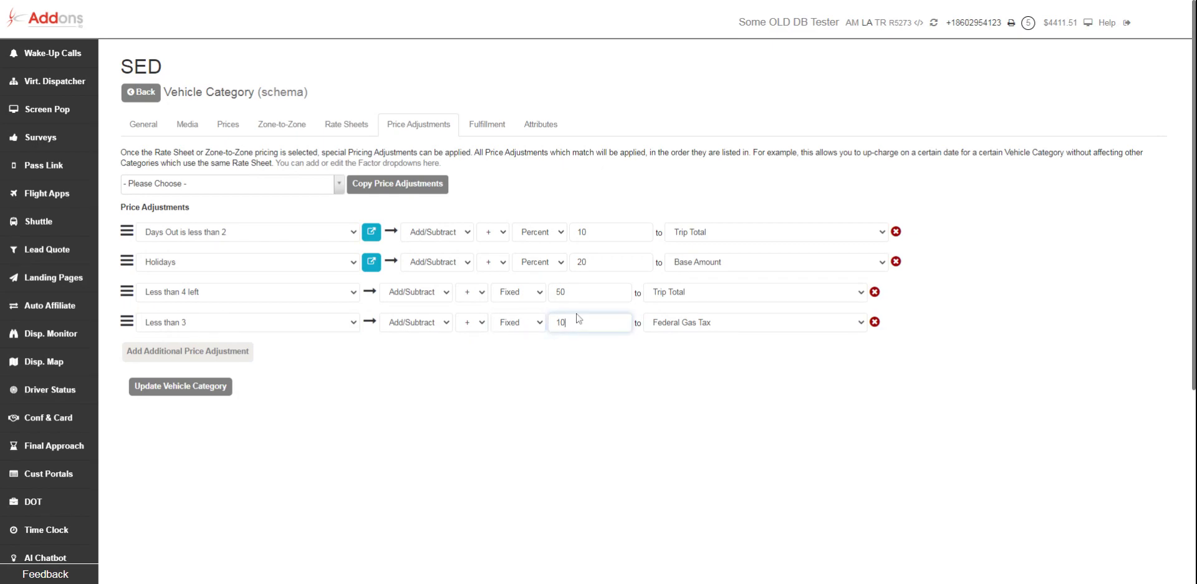
pyautogui.write('10')
pyautogui.press('BackSpace')
pyautogui.click(682, 332)
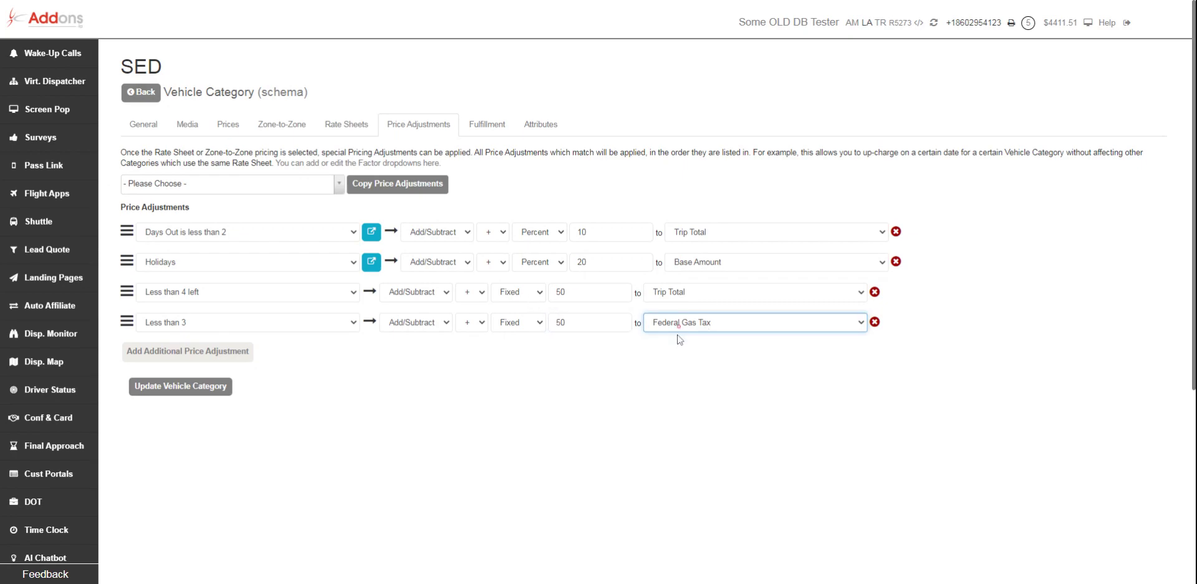
pyautogui.click(661, 523)
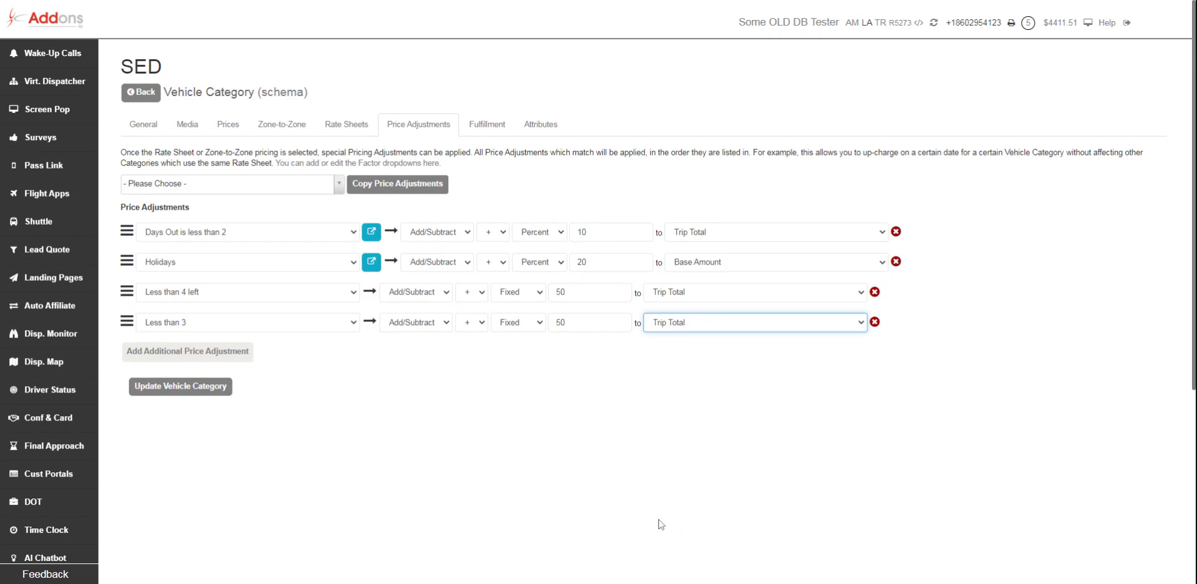
# Add a Less than 2 row adding fixed 100 to Trip Total, and save SED
pyautogui.click(187, 354)
pyautogui.click(218, 353)
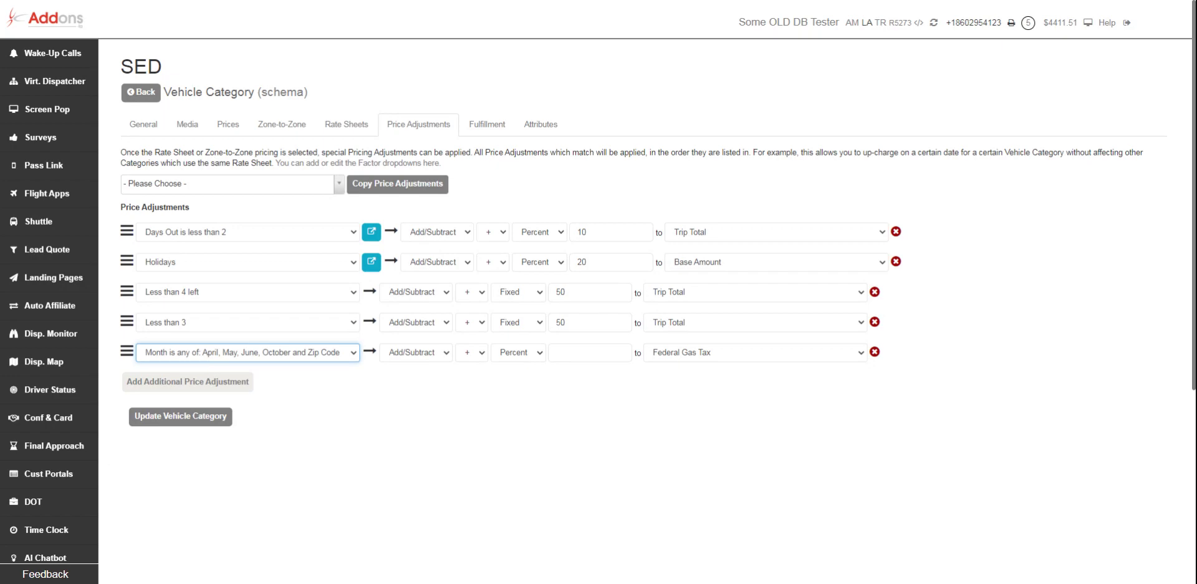
pyautogui.click(194, 567)
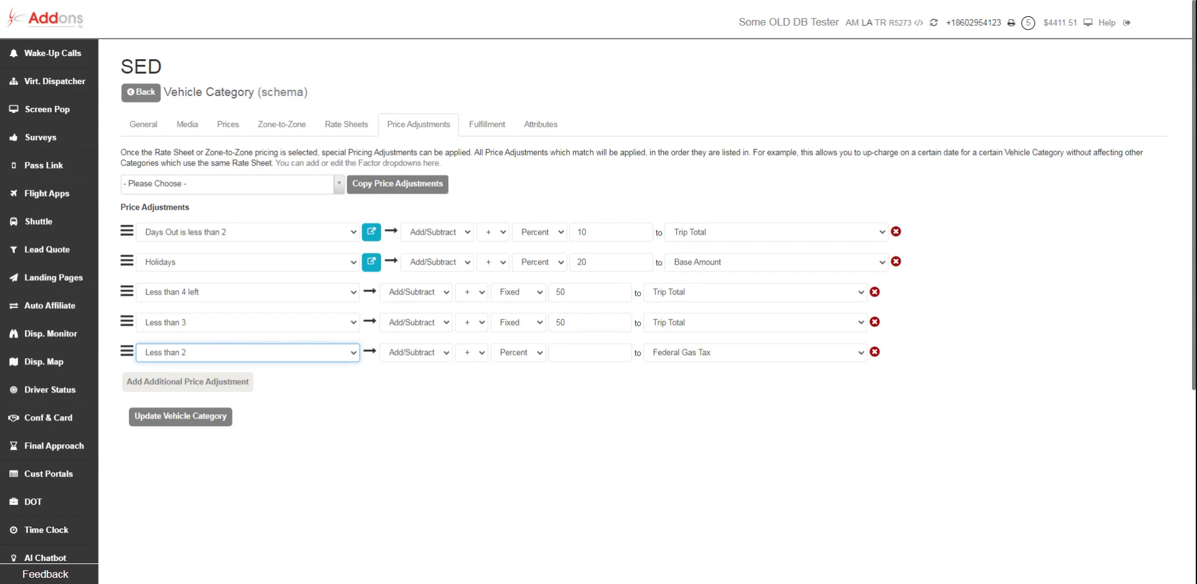
pyautogui.click(527, 352)
pyautogui.click(529, 369)
pyautogui.press('Tab')
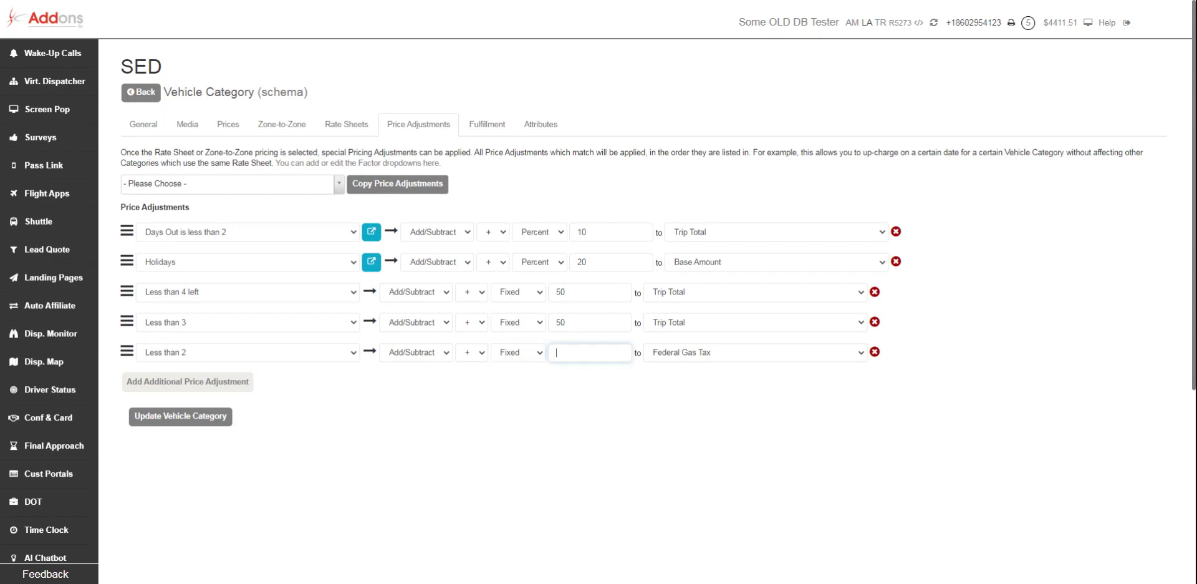
pyautogui.click(566, 353)
pyautogui.write('100')
pyautogui.click(588, 413)
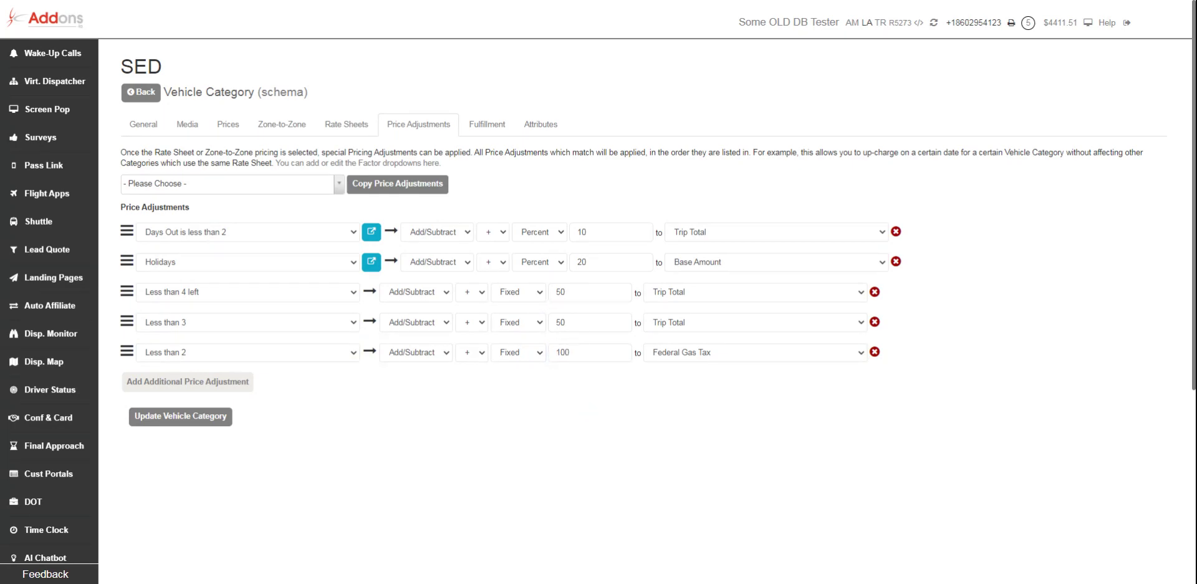
pyautogui.click(695, 353)
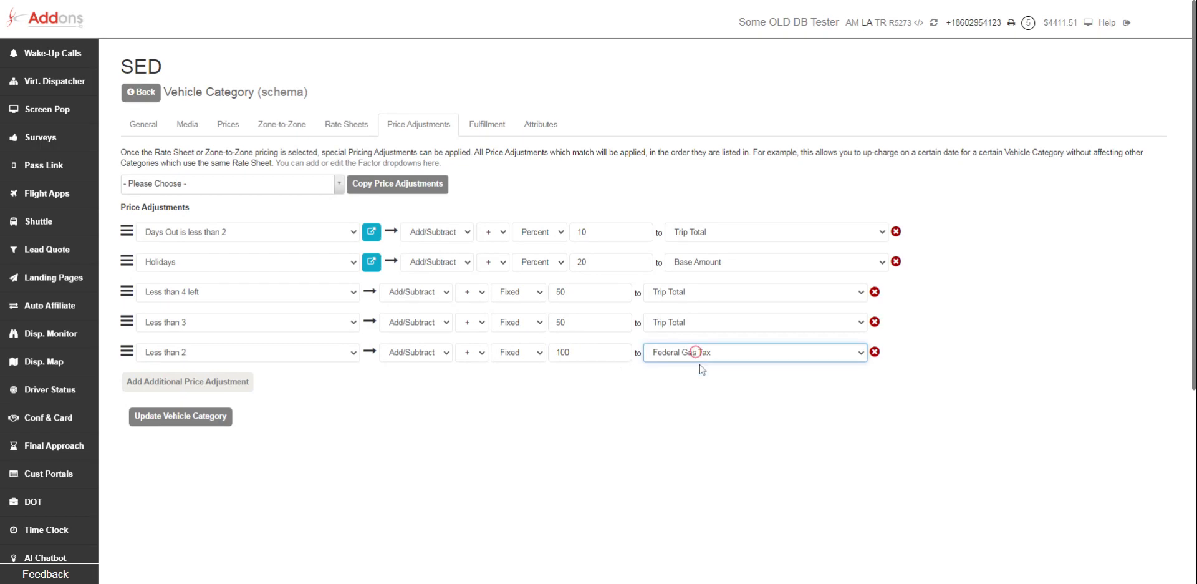
pyautogui.scroll(-5, 679, 515)
pyautogui.scroll(4, 678, 515)
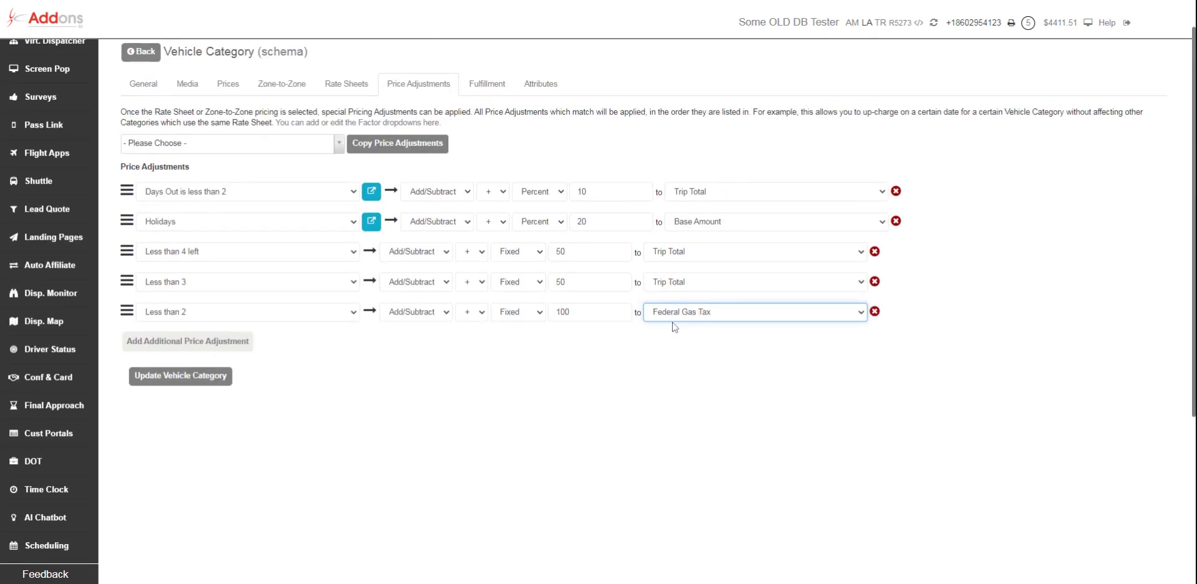
pyautogui.press('t')
pyautogui.click(198, 376)
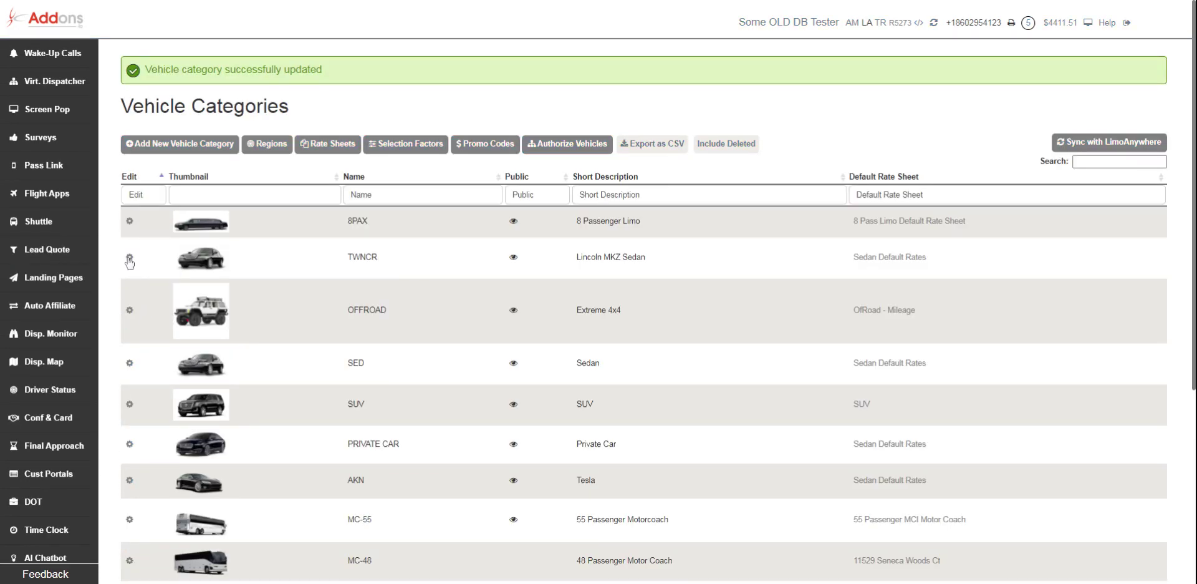
# Open TWNCR and review its price adjustments and Allow Oversell setting
pyautogui.click(129, 258)
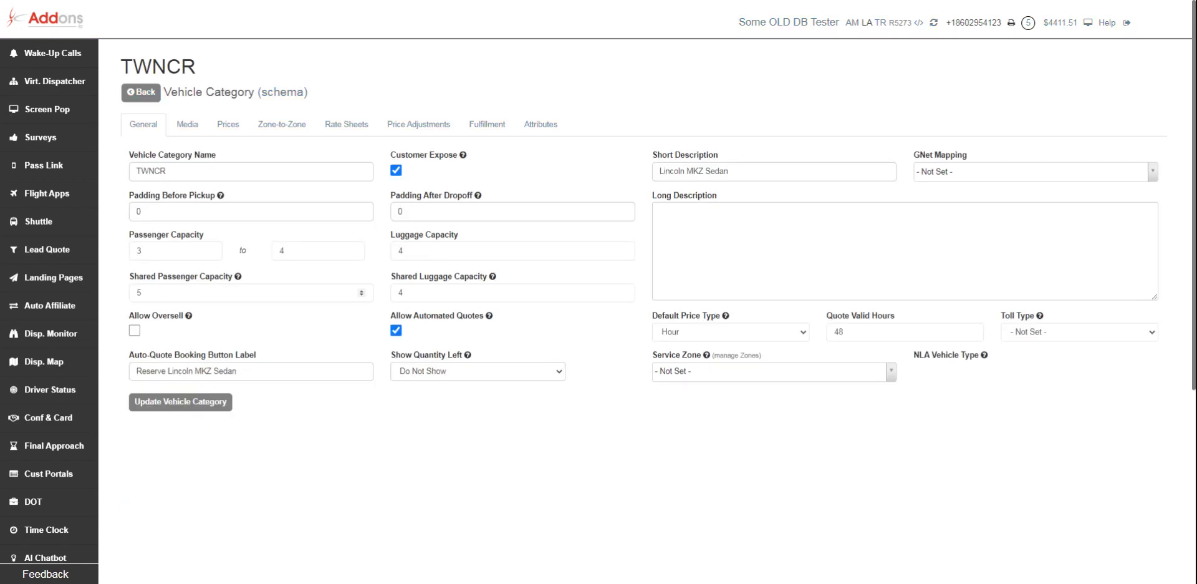
pyautogui.click(413, 122)
pyautogui.click(151, 125)
pyautogui.moveTo(130, 321); pyautogui.dragTo(186, 319)
pyautogui.moveTo(186, 320)
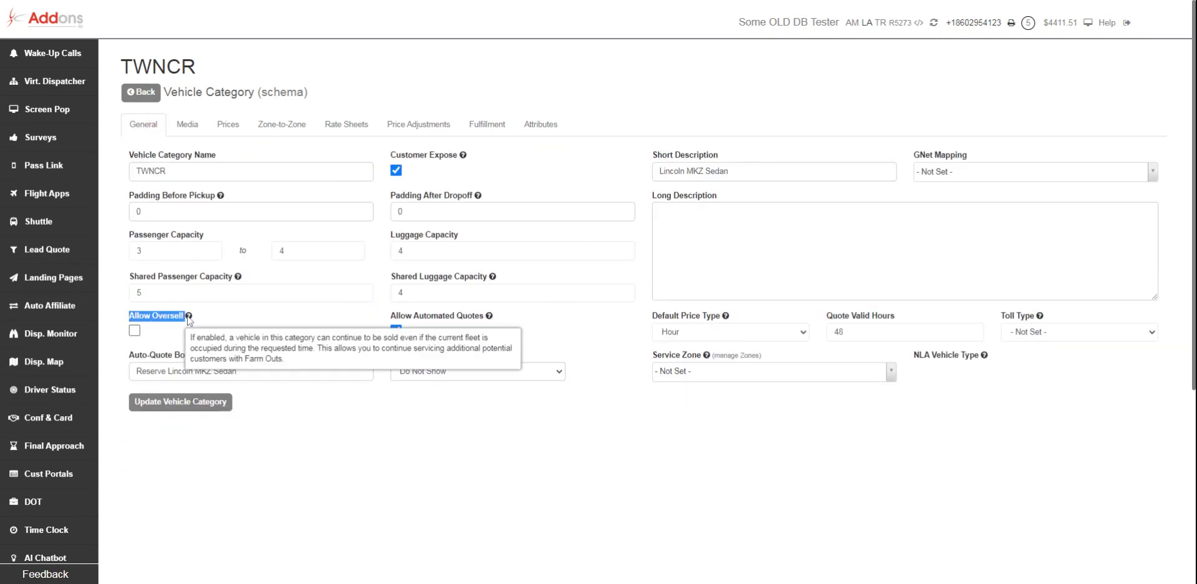
# Set Fulfillment availability checking to all authorized vehicles and save TWNCR
pyautogui.click(497, 125)
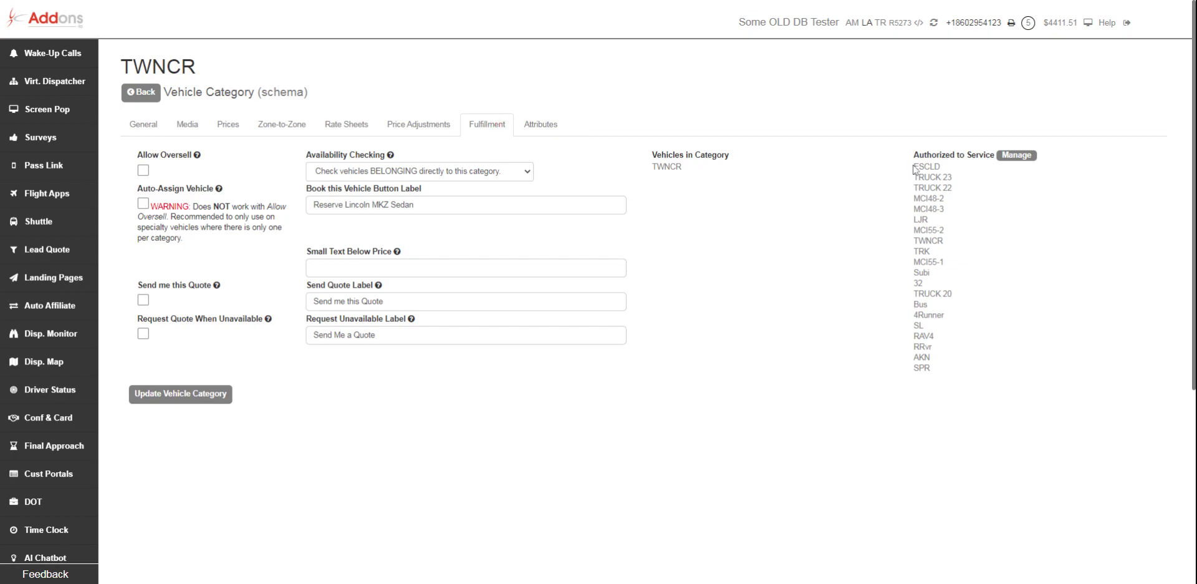
pyautogui.moveTo(911, 154); pyautogui.dragTo(953, 399)
pyautogui.click(459, 169)
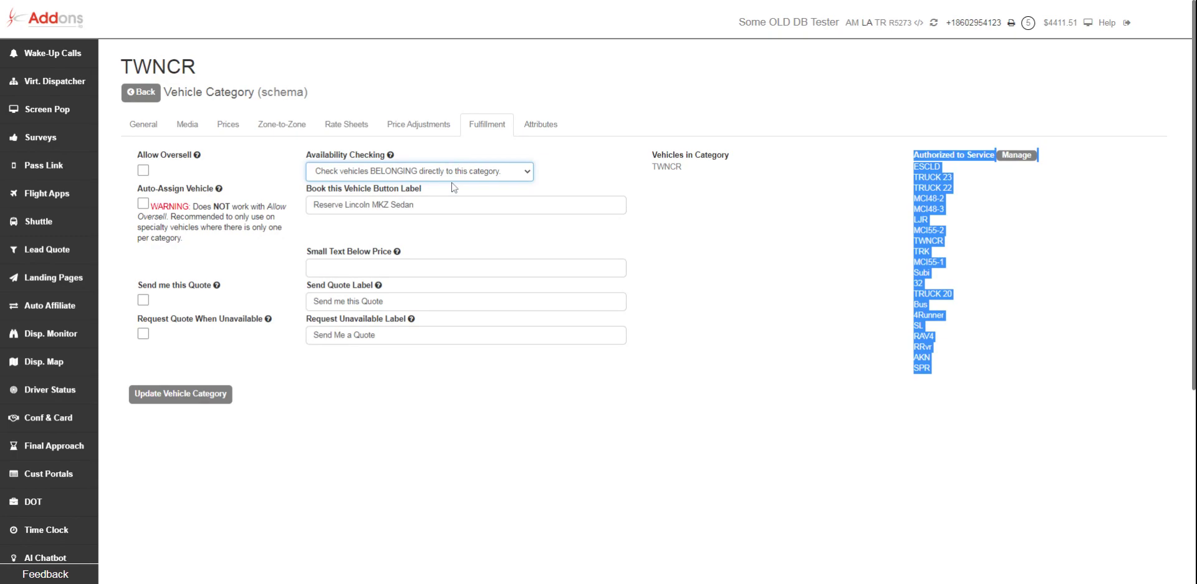
pyautogui.click(450, 203)
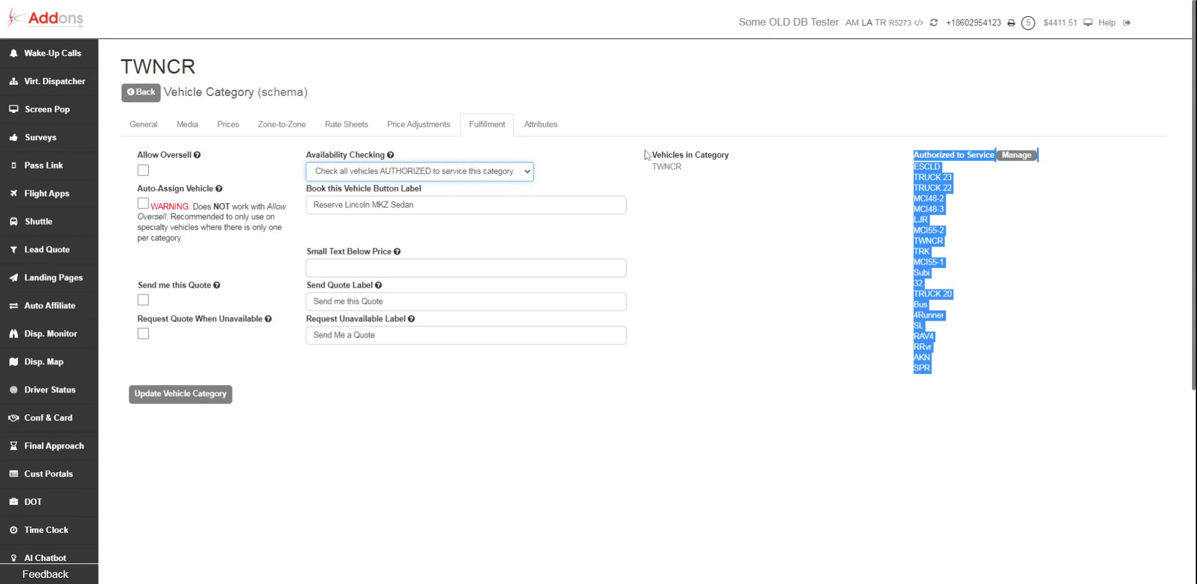
pyautogui.moveTo(646, 155); pyautogui.dragTo(698, 182)
pyautogui.click(852, 236)
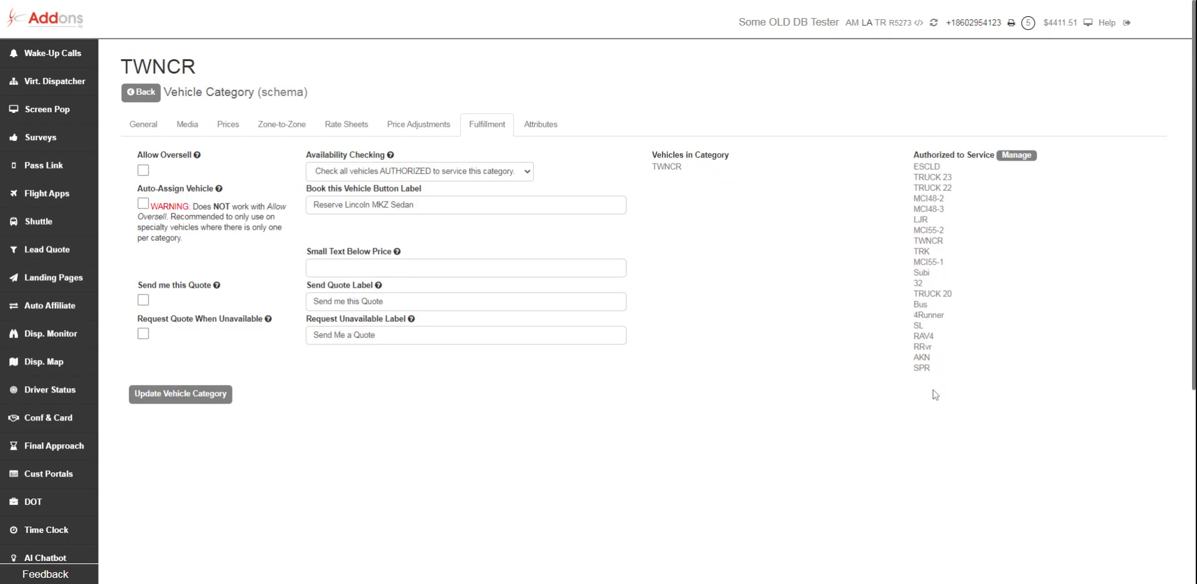
pyautogui.click(205, 395)
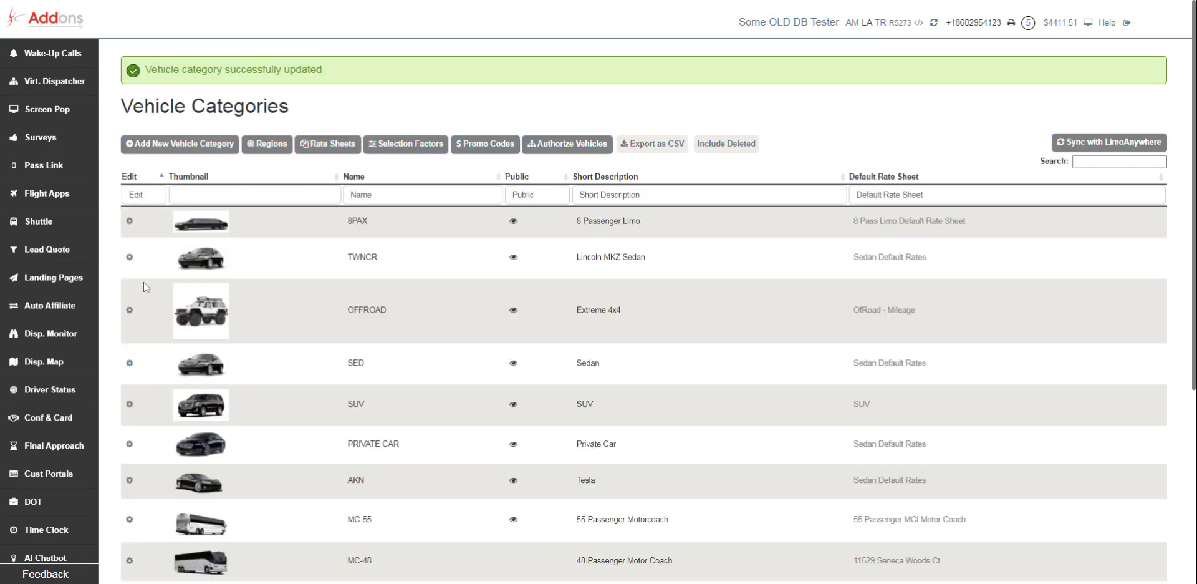
# On SUV's Price Adjustments, pick Sedan - SED as source and copy its adjustments
pyautogui.click(130, 404)
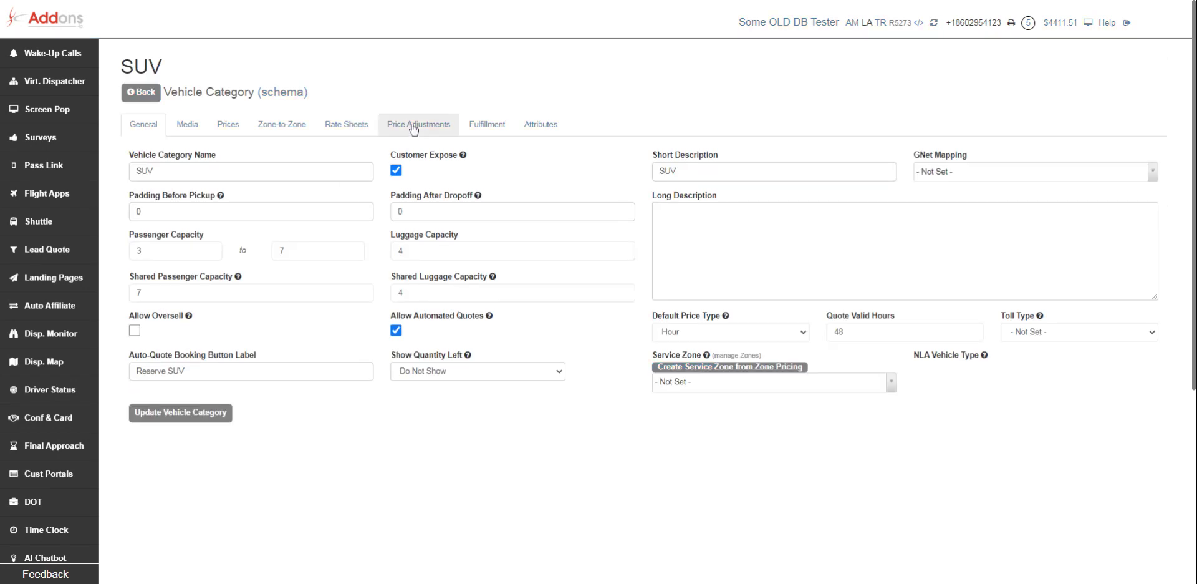
pyautogui.click(417, 127)
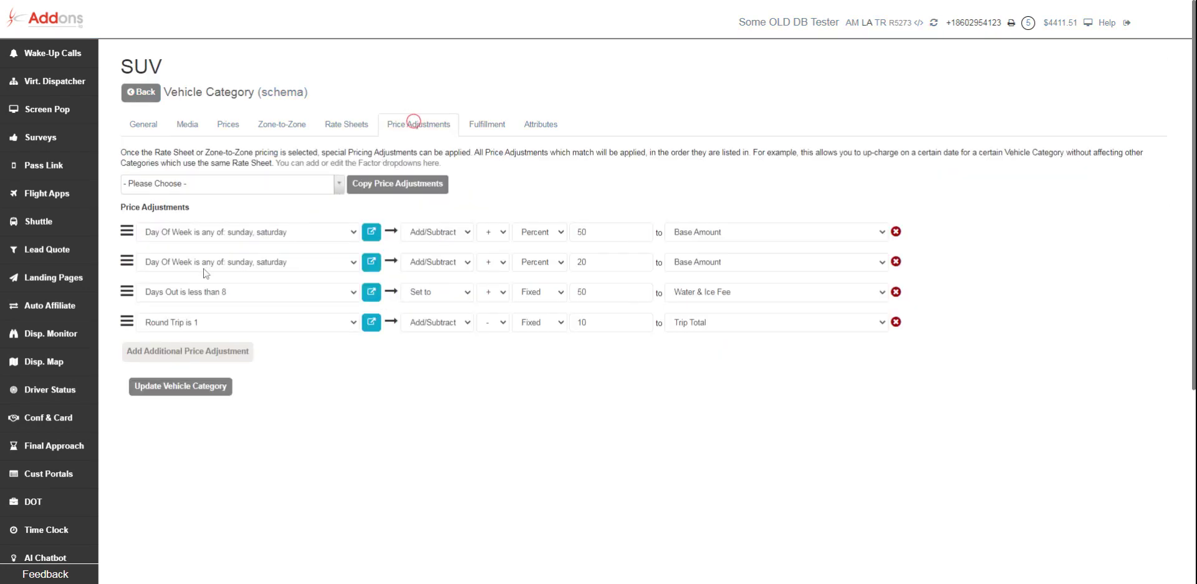
pyautogui.click(272, 186)
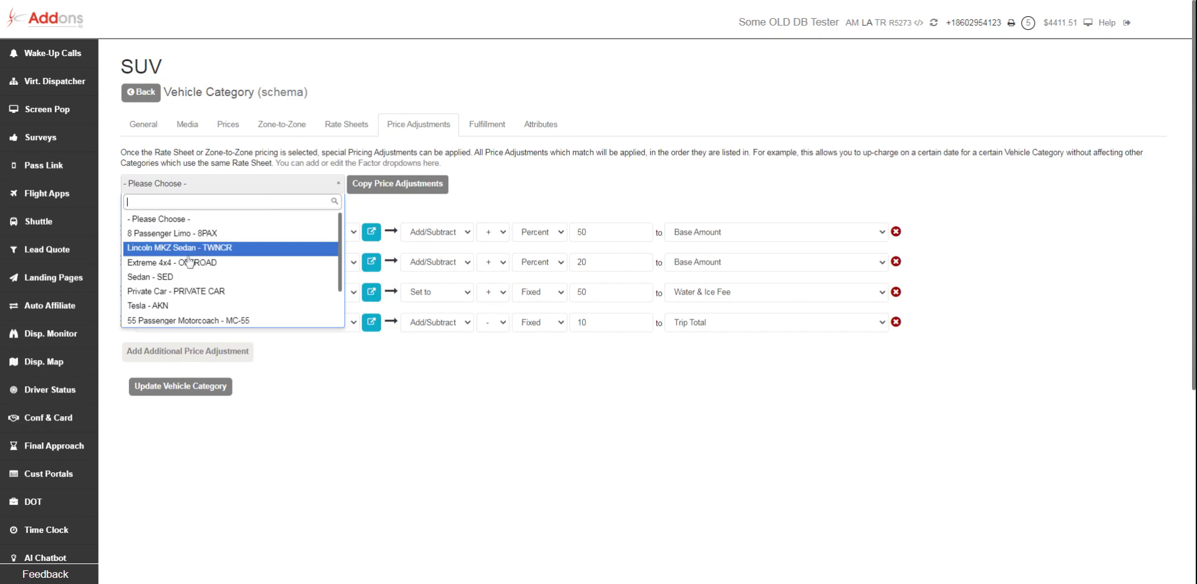
pyautogui.click(170, 278)
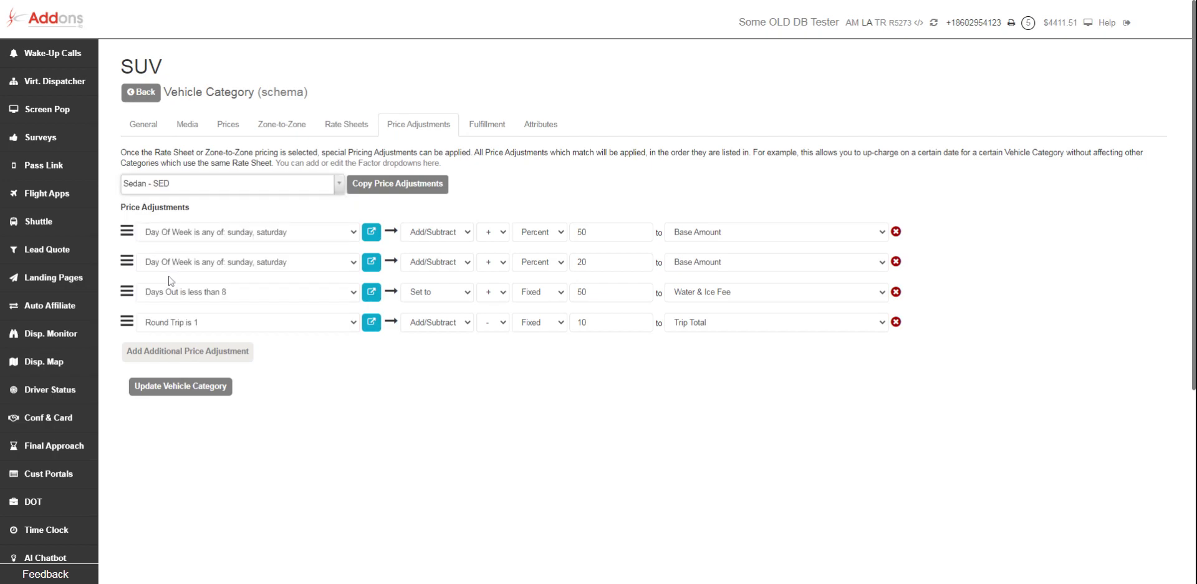
pyautogui.click(421, 187)
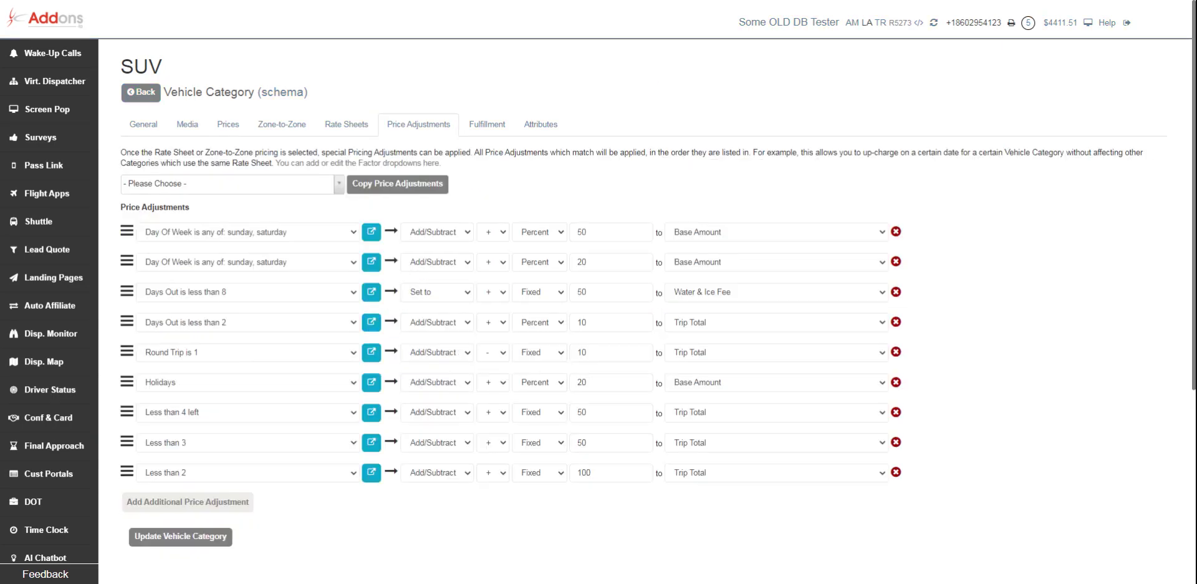
# Delete SUV's two Day Of Week rows and its 'Days Out is less than 8' row
pyautogui.click(896, 232)
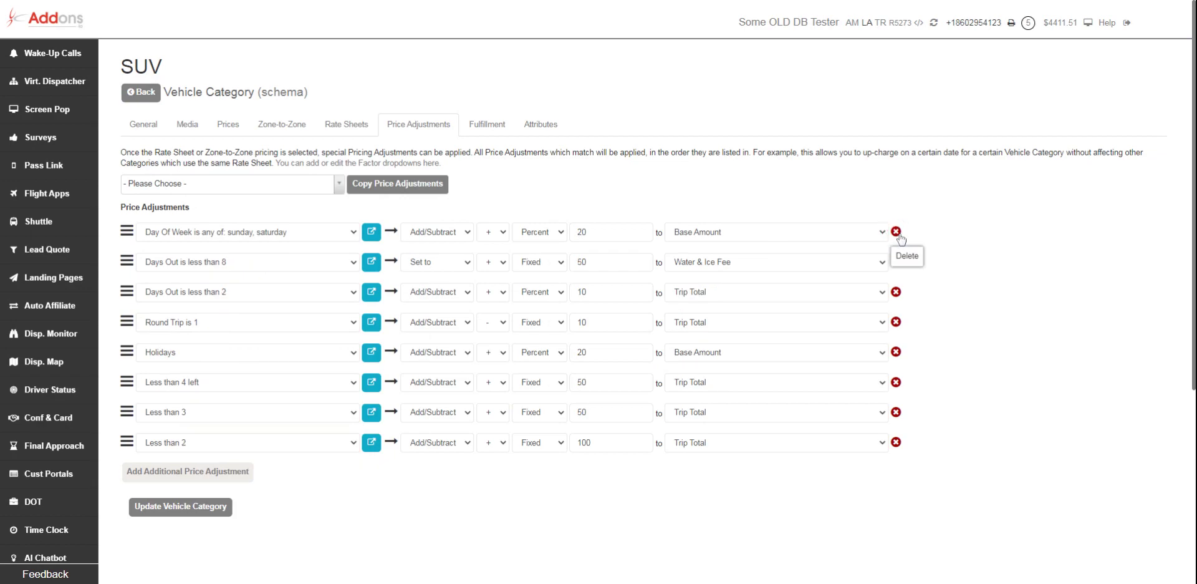
pyautogui.click(896, 232)
pyautogui.click(896, 232)
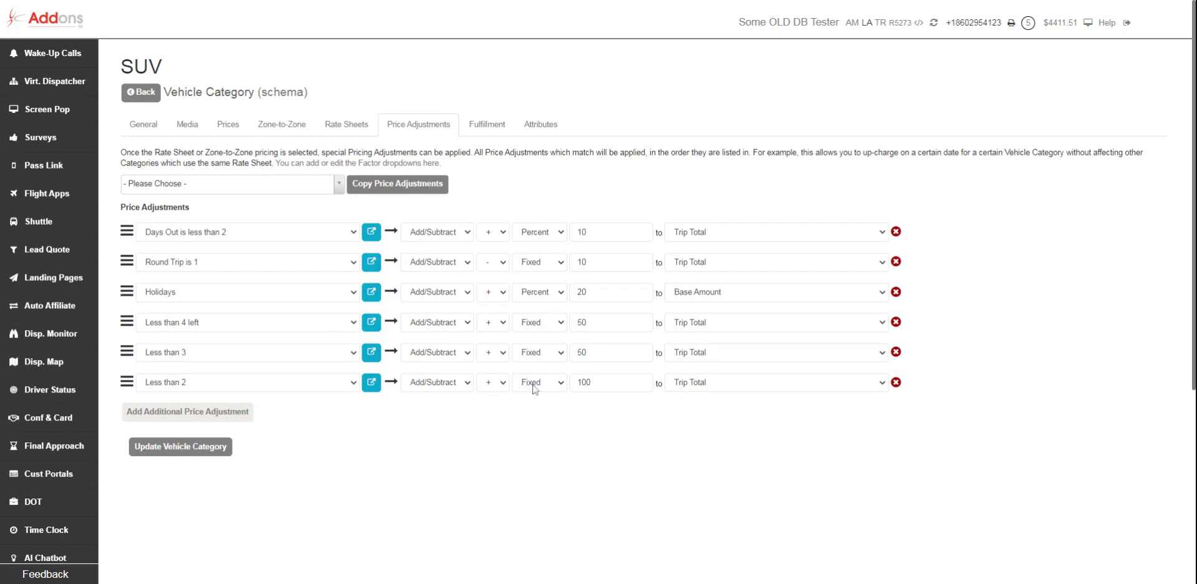
pyautogui.click(699, 323)
pyautogui.click(700, 432)
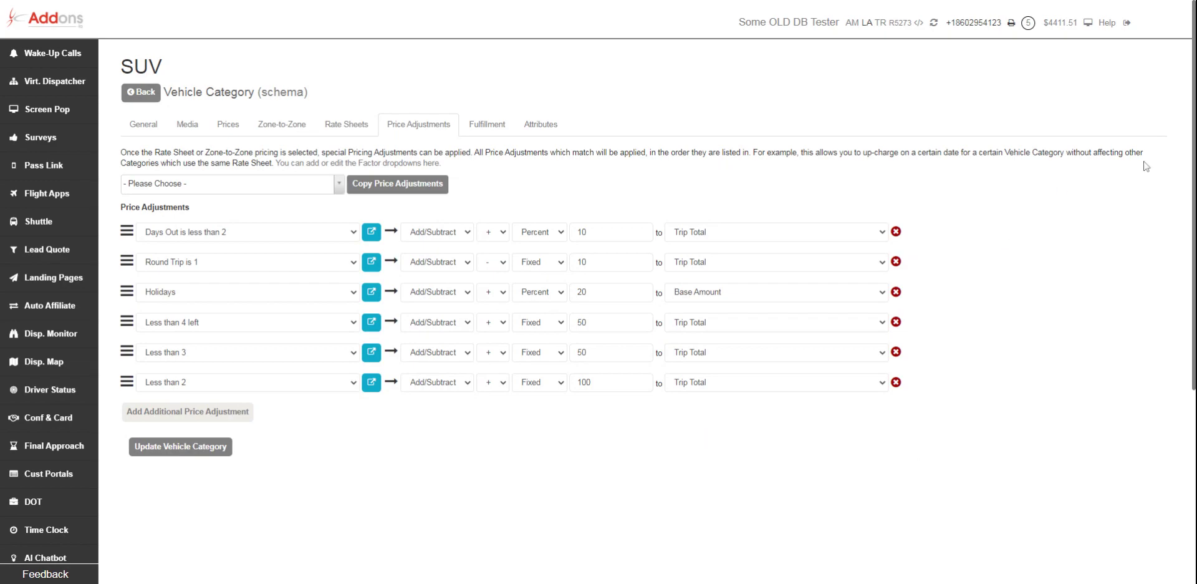